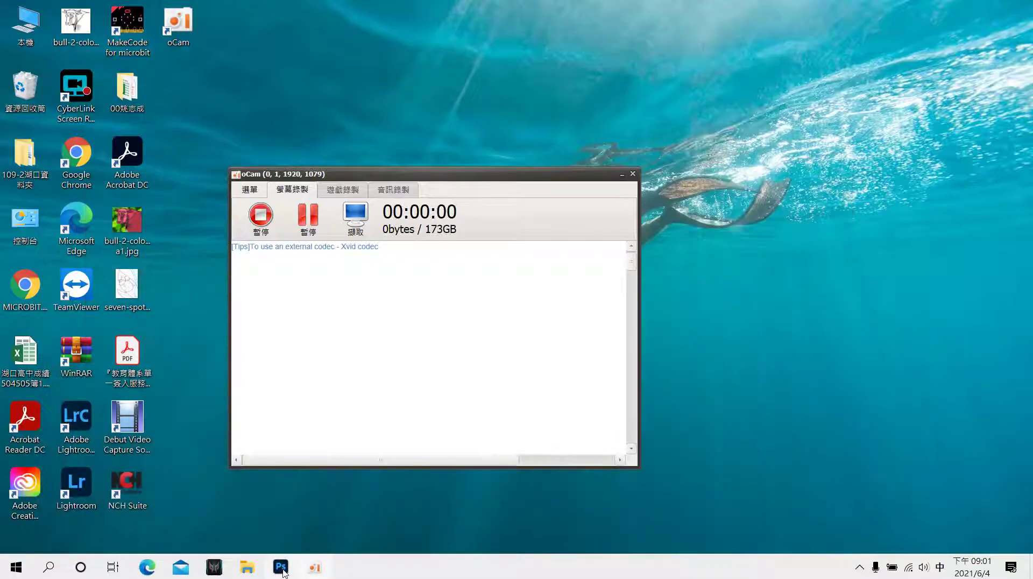
- Bring Photoshop forward and open 背景.psd from the Home screen's recent files
click(281, 566)
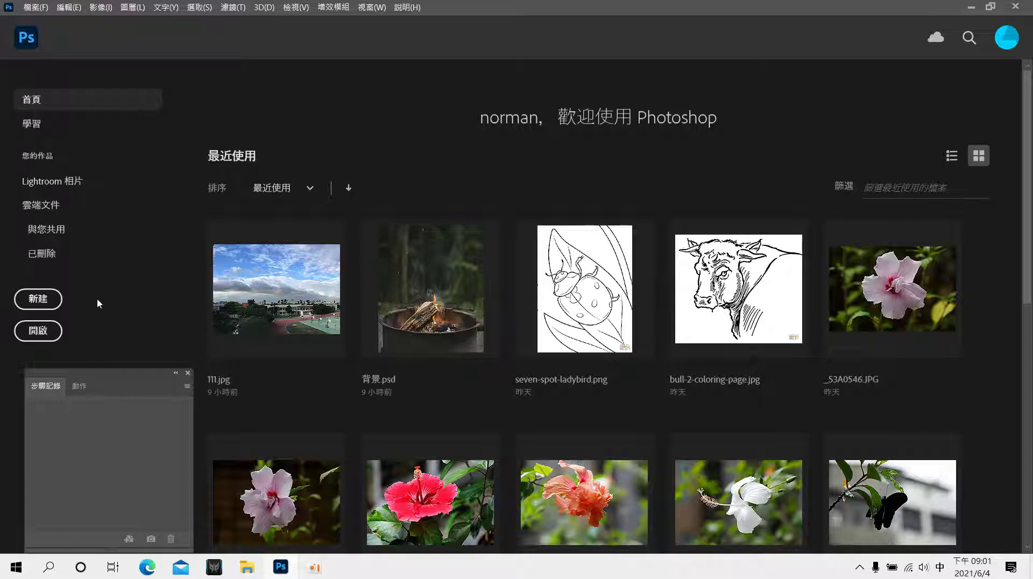
click(419, 299)
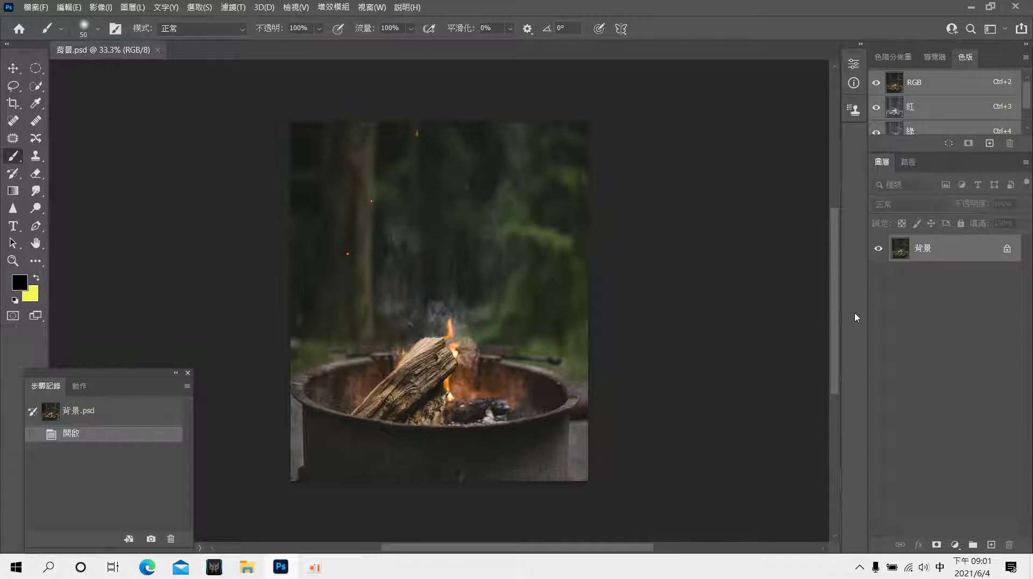
- Duplicate the background as 圖層 1 and add an empty layer named 火 above it
key(ctrl+j)
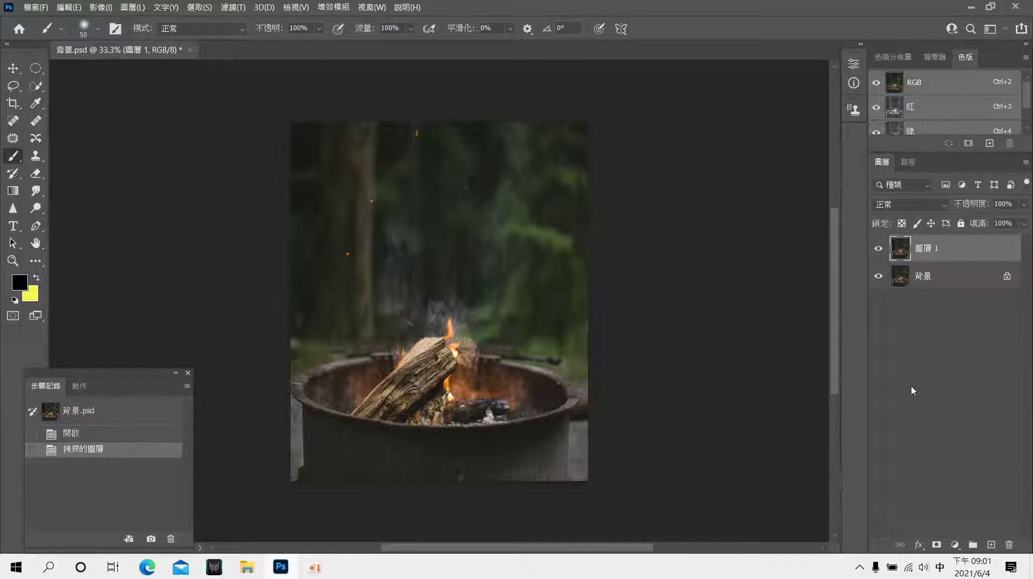
click(991, 545)
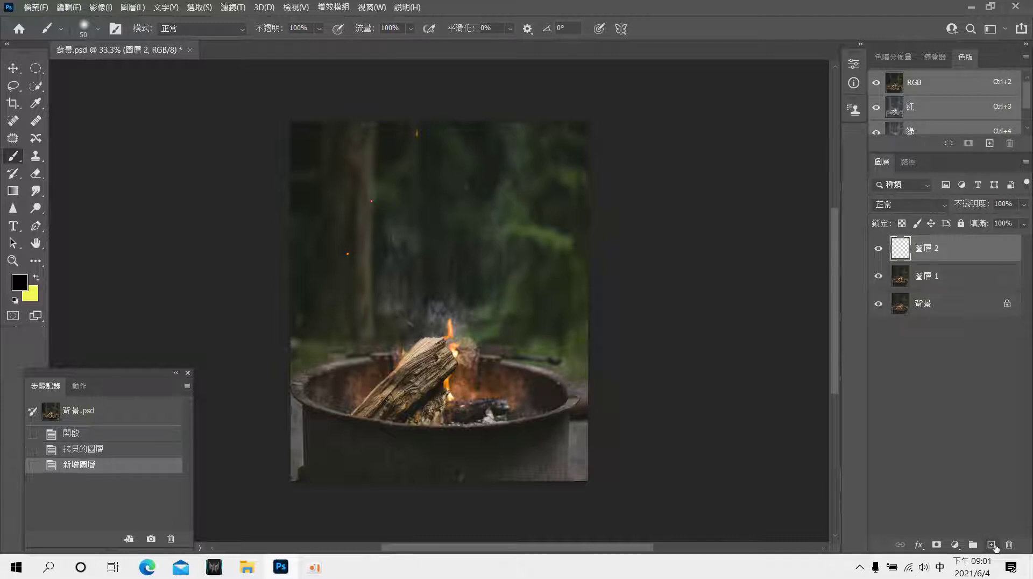
double_click(938, 248)
text(ㄑㄛ)
key(BackSpace)
key(BackSpace)
text(ㄏ)
text(ㄨㄛ3)
key(Return)
key(Return)
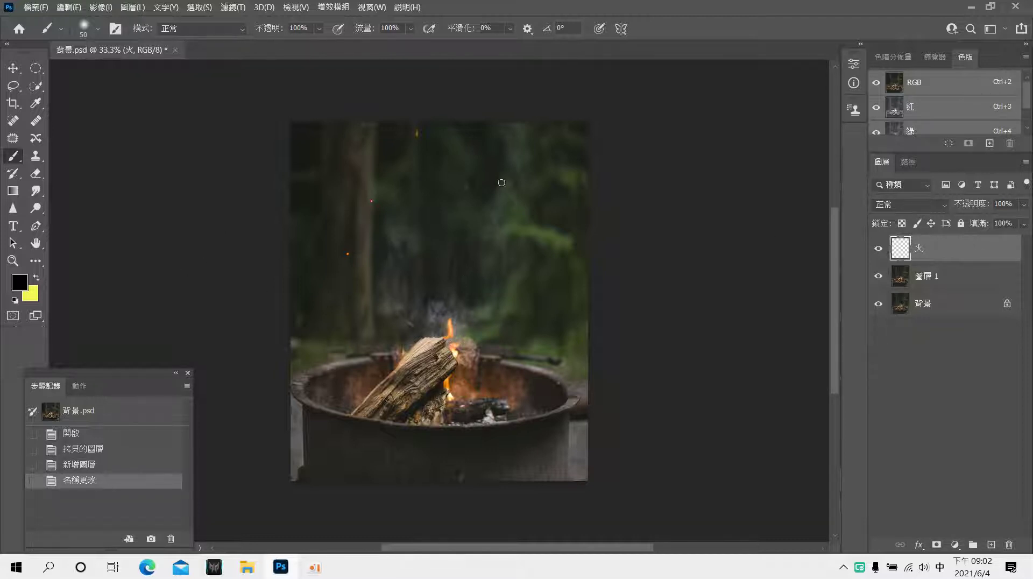
- Draw a six-anchor Curvature Pen path rising from the flame base into the trees
click(35, 228)
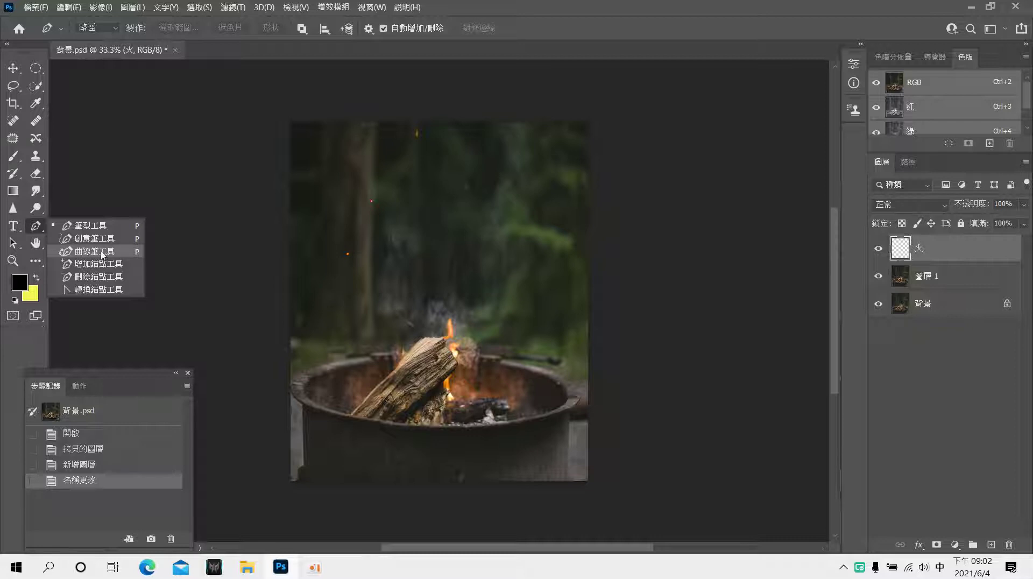
click(102, 252)
click(447, 320)
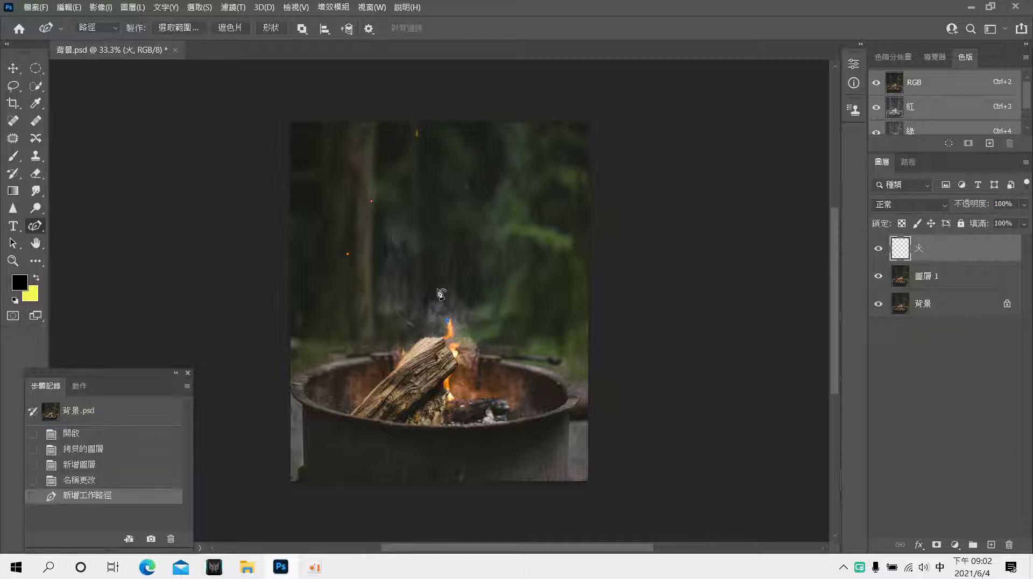
click(437, 288)
click(461, 241)
click(458, 216)
click(455, 205)
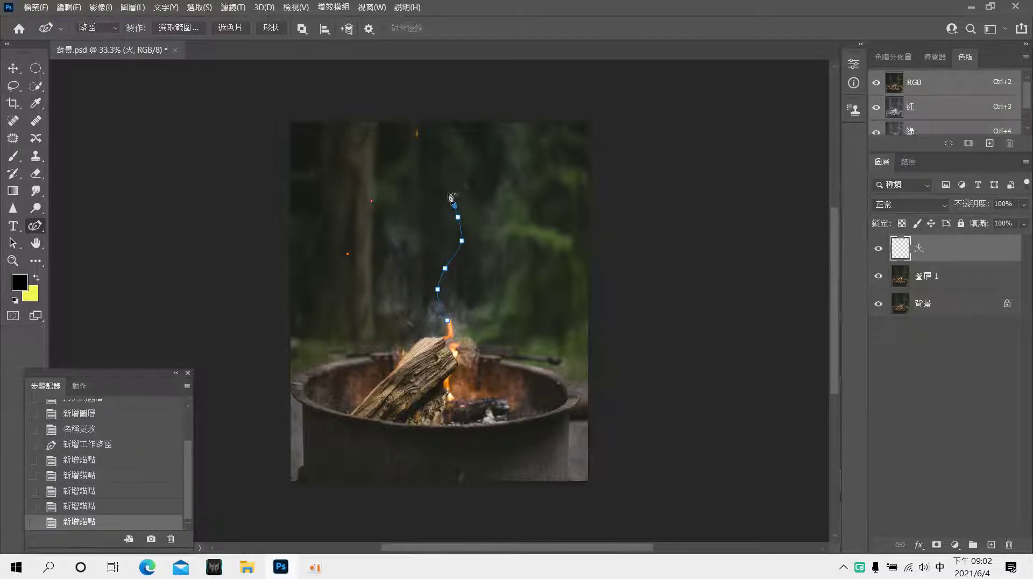
click(442, 184)
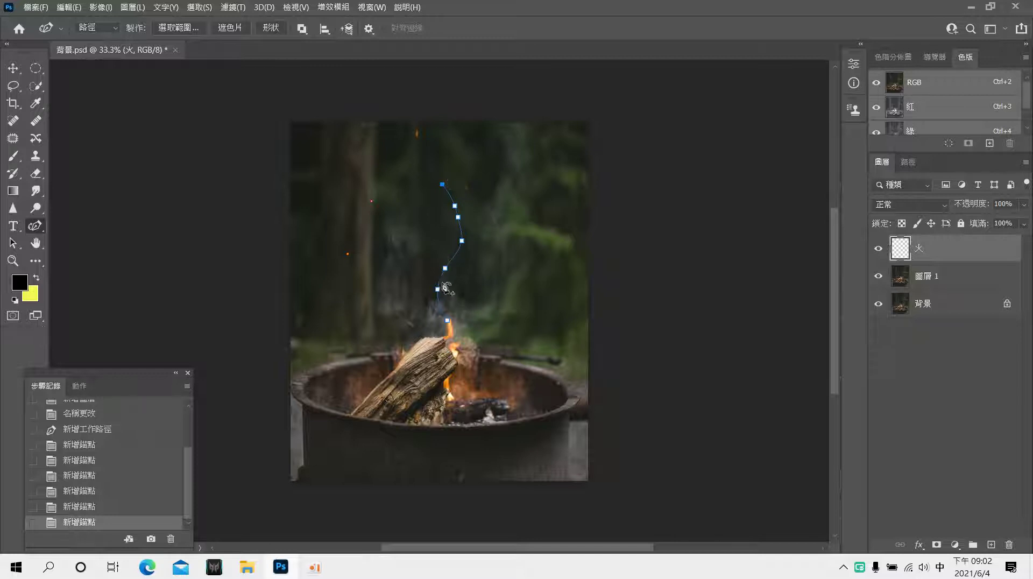
key(ctrl+plus)
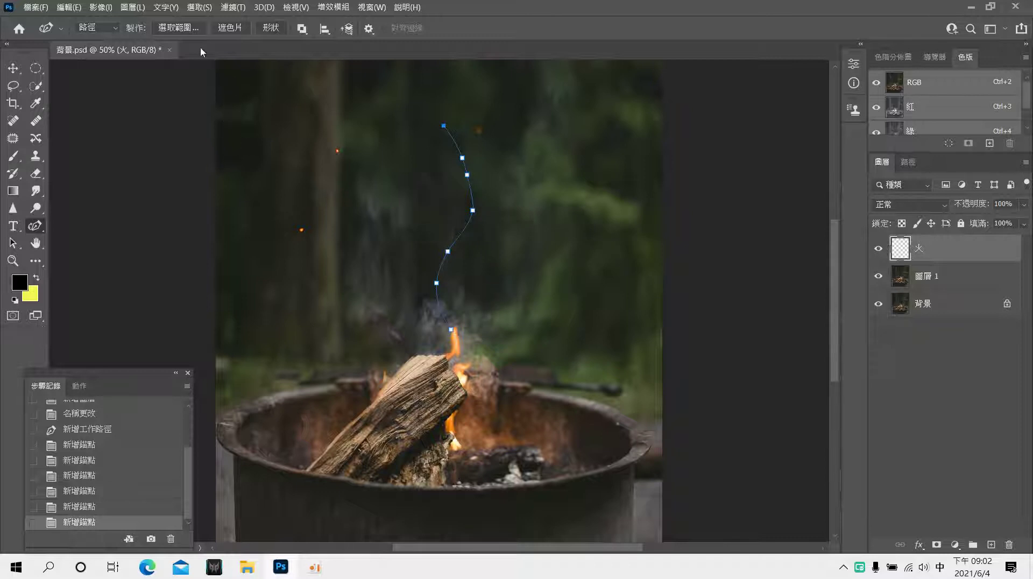
click(233, 7)
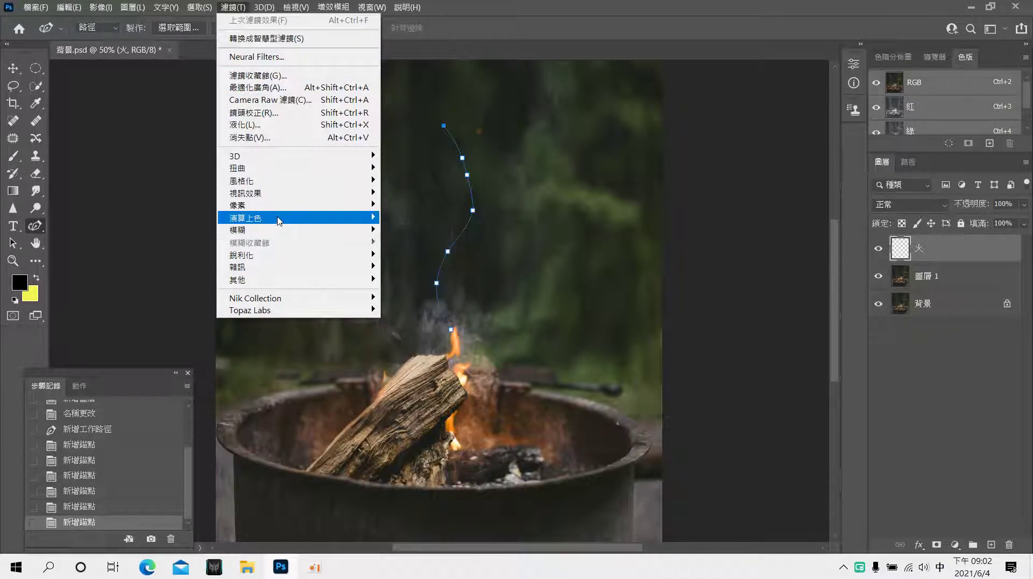
- Render an orange Flame along the path on layer 火, then delete the work path
mouse_move(258, 218)
click(395, 219)
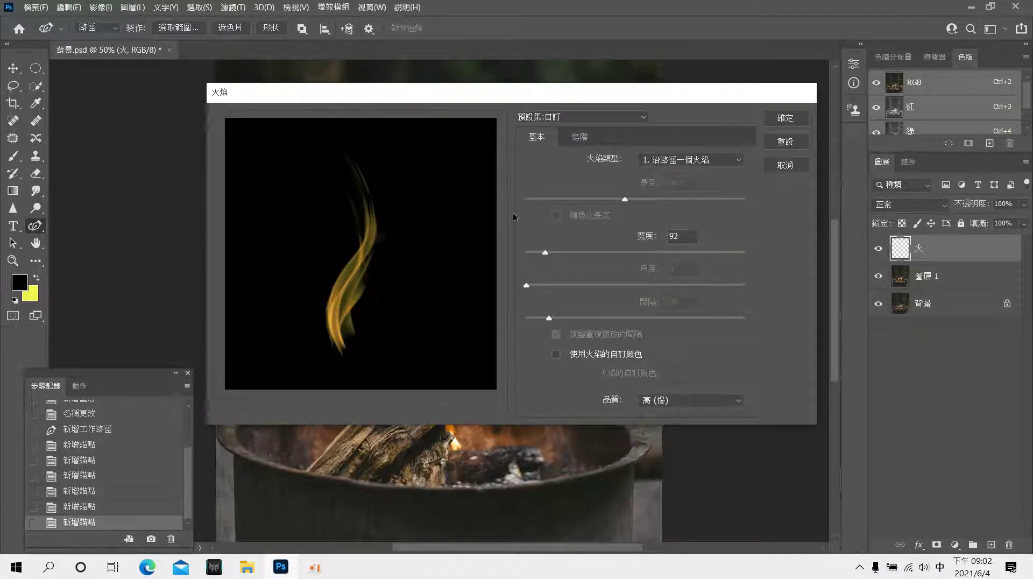
click(774, 116)
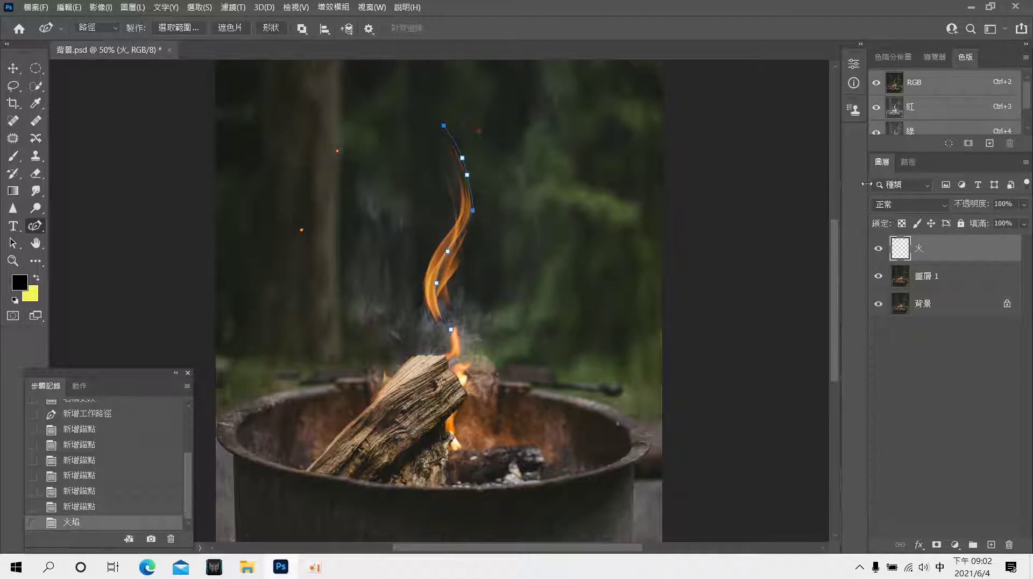
click(912, 163)
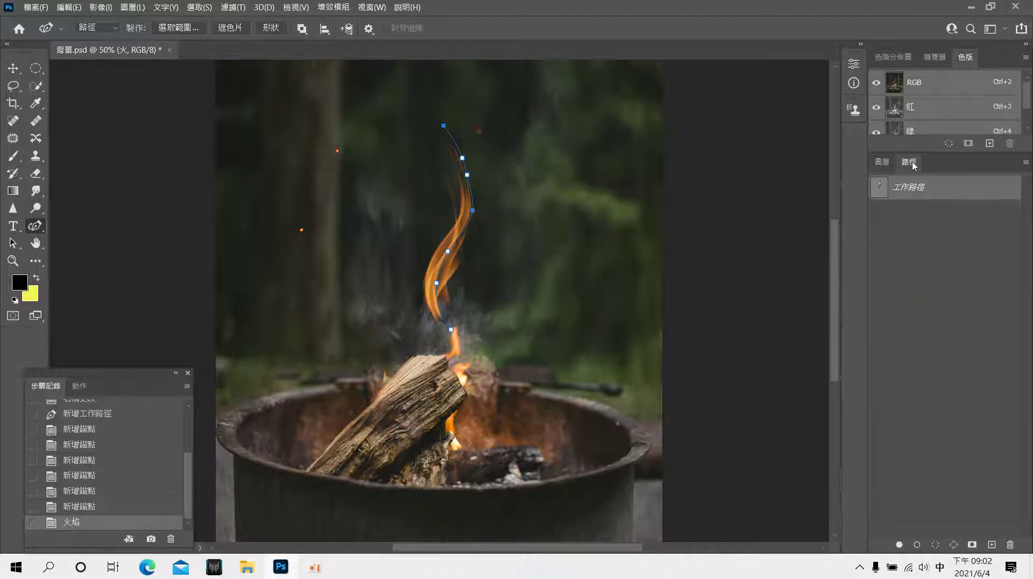
right_click(919, 188)
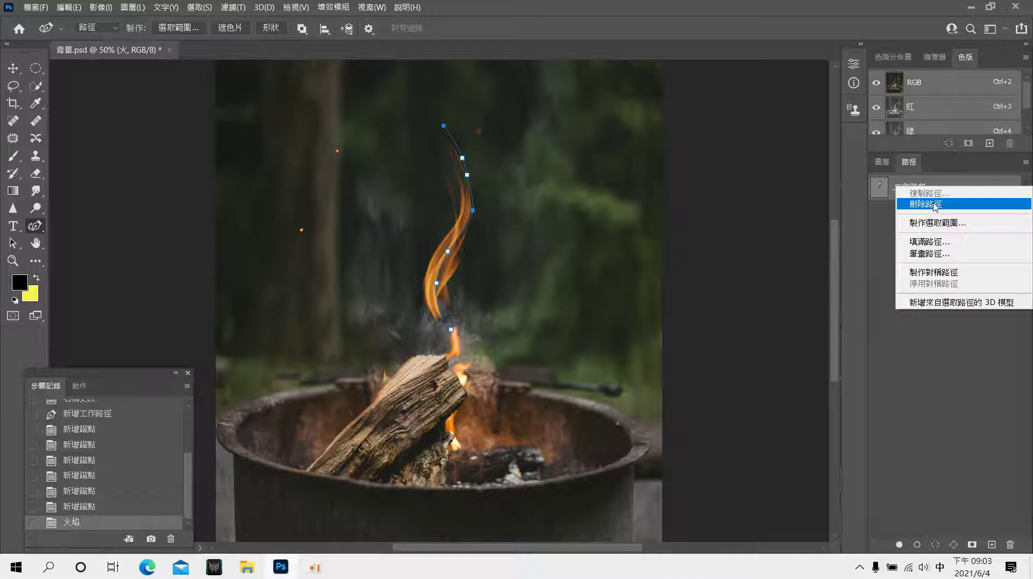
click(934, 205)
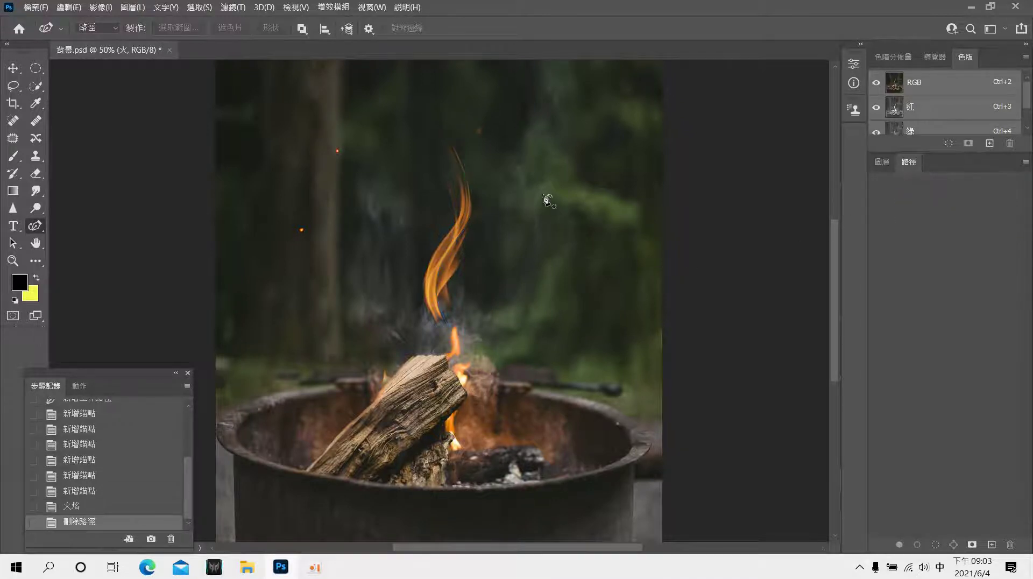
- Move the 火 layer's flame 64 px right and 20 px down onto the logs
click(13, 68)
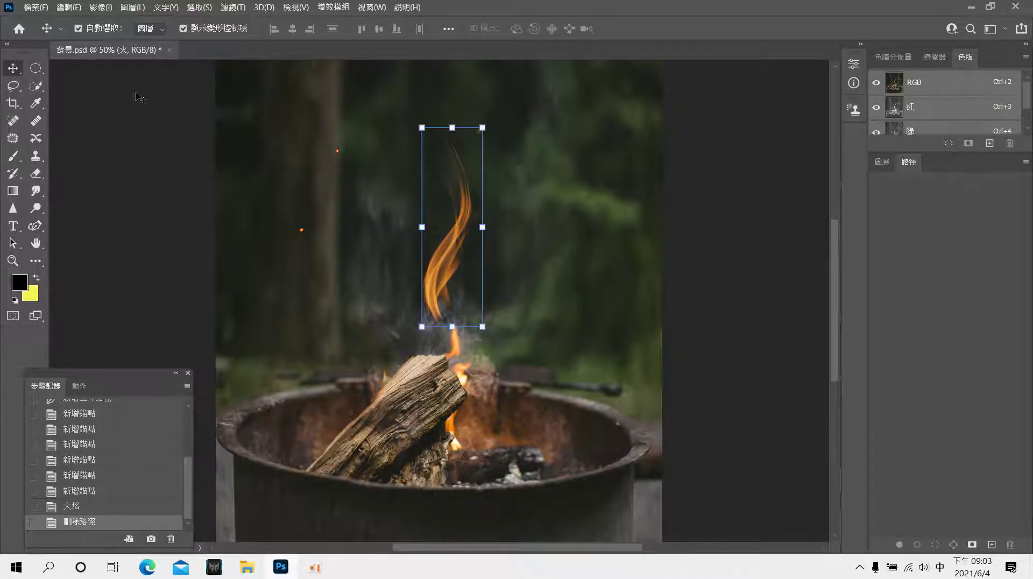
click(881, 162)
drag(427, 263, 462, 263)
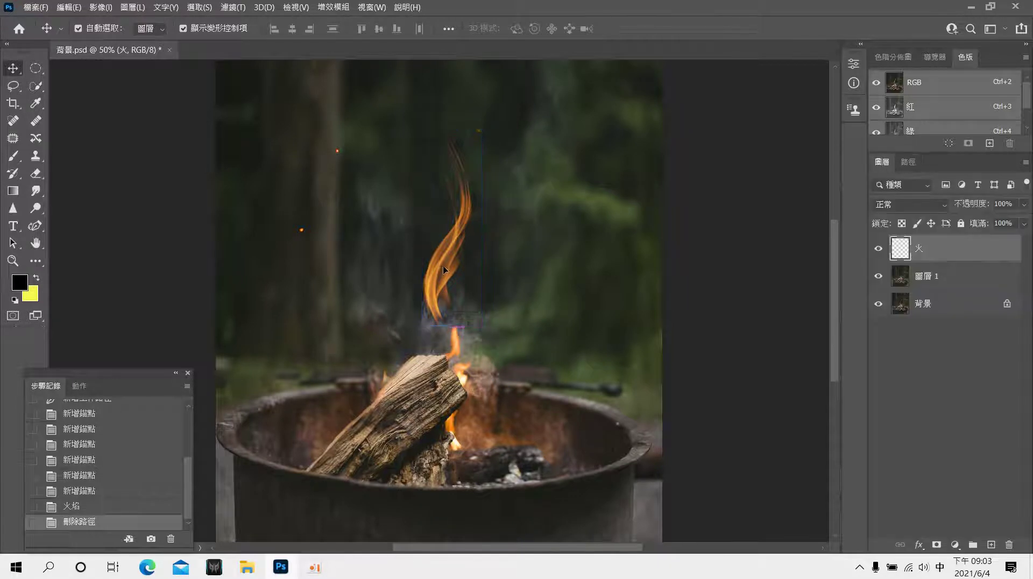
click(747, 260)
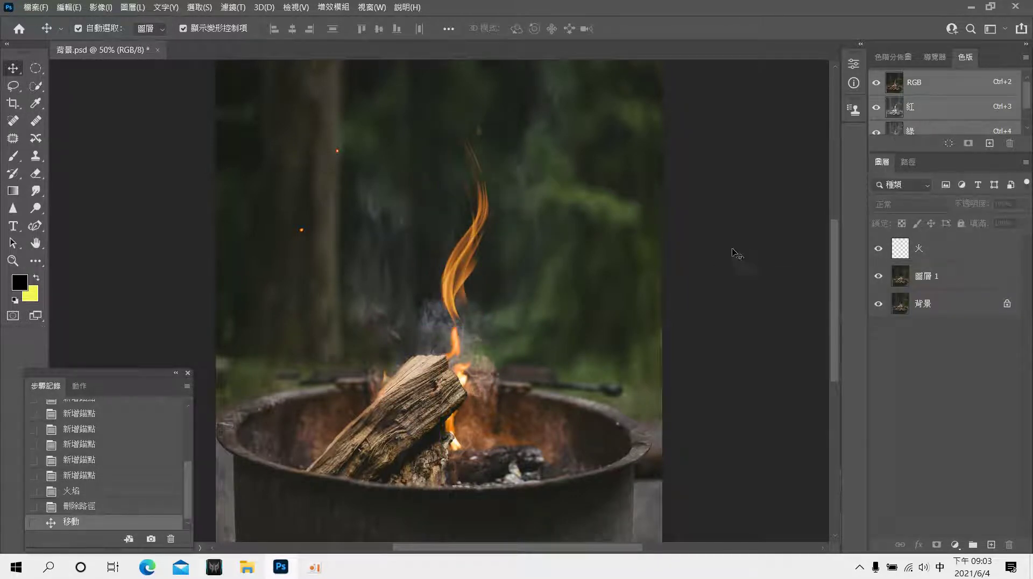
drag(464, 276, 464, 287)
click(747, 287)
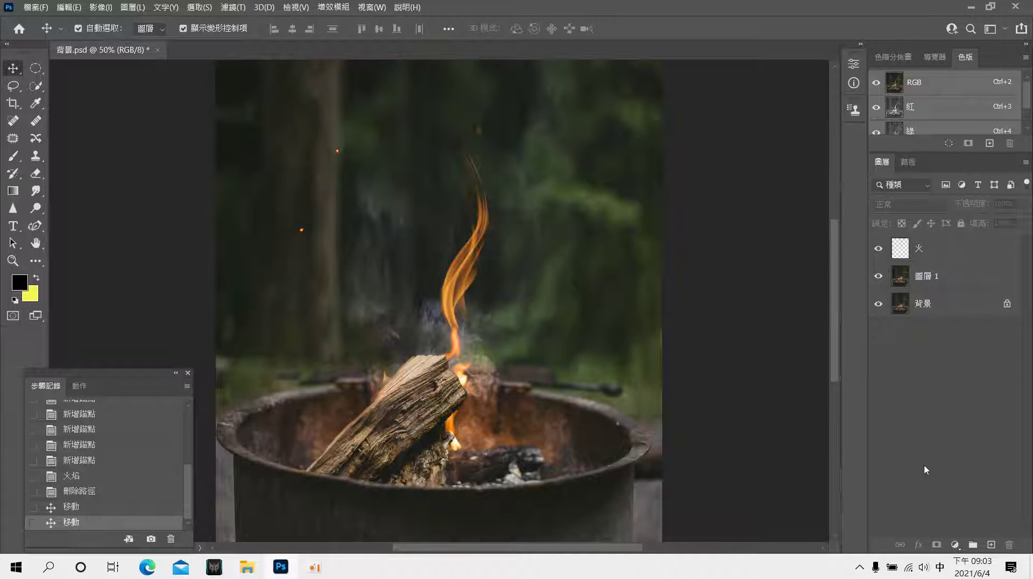
- Add a new top layer named smoke and make it the active layer
click(991, 544)
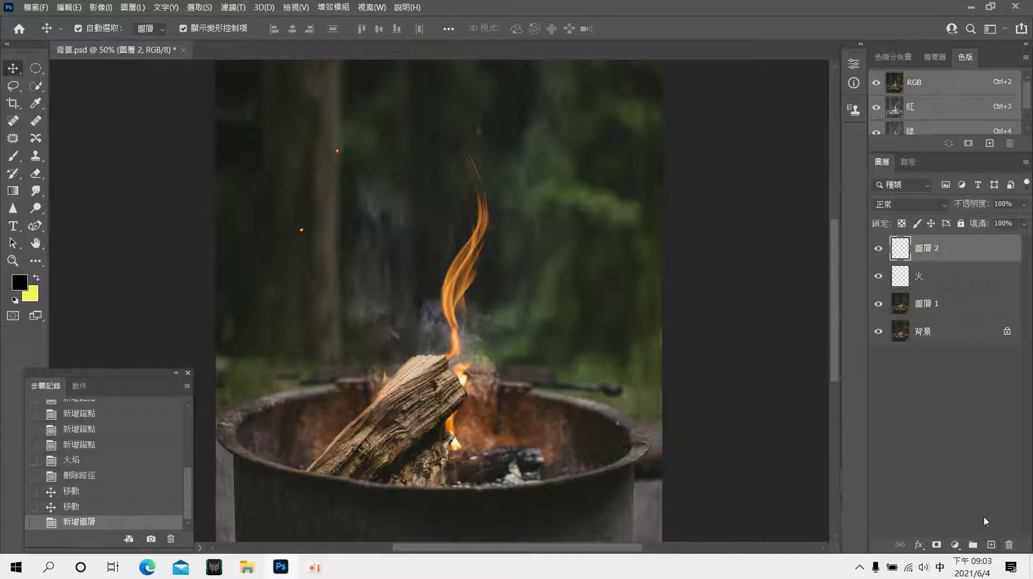
double_click(935, 249)
text(ㄋ)
text(ㄩㄥ)
key(shift)
click(997, 275)
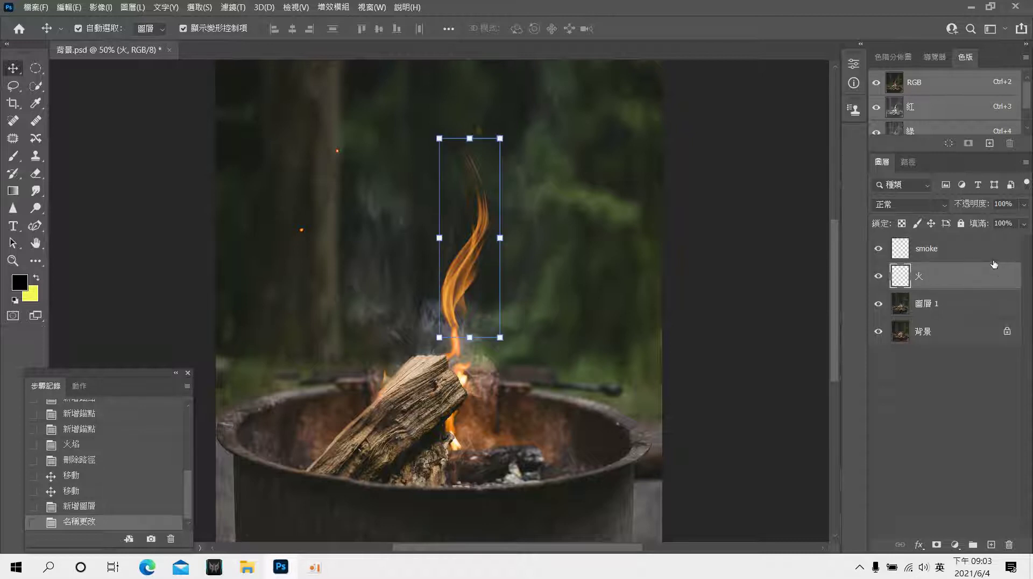
click(957, 247)
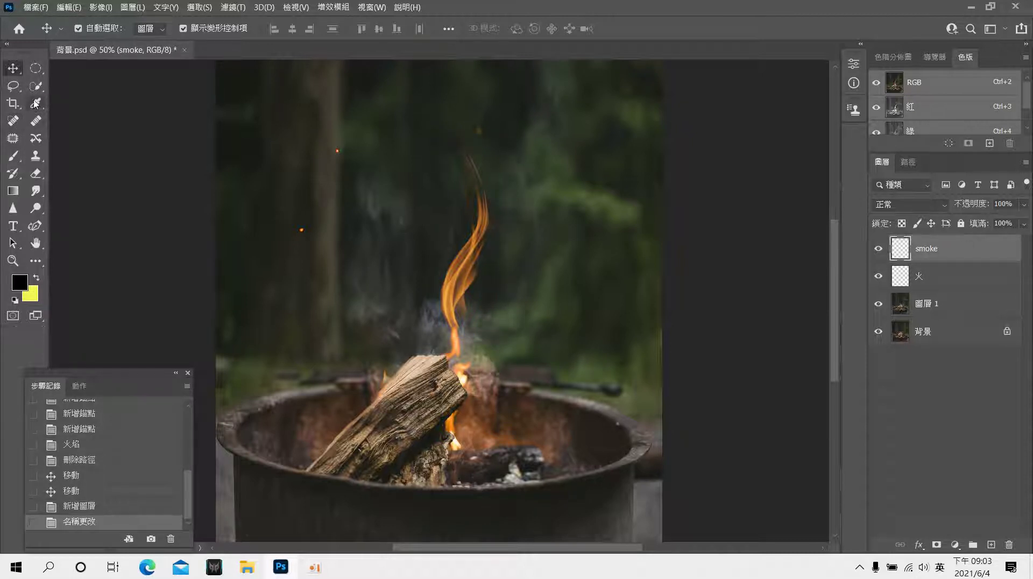
- With the Brush tool, import Smoke_Brushes___Six_by_eebvoom.abr from the 091-Smoke Brushes - Six folder
click(14, 159)
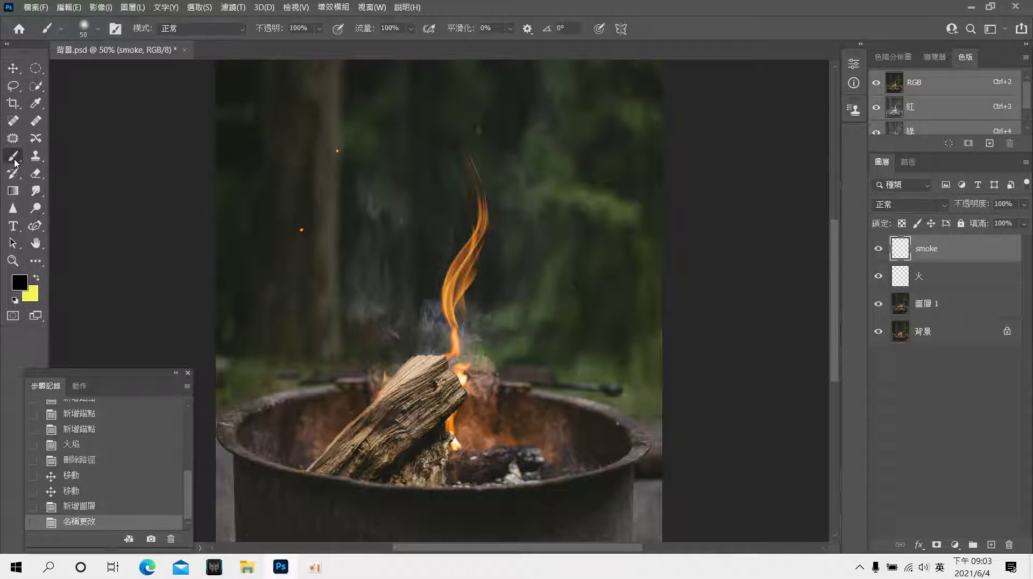
click(96, 31)
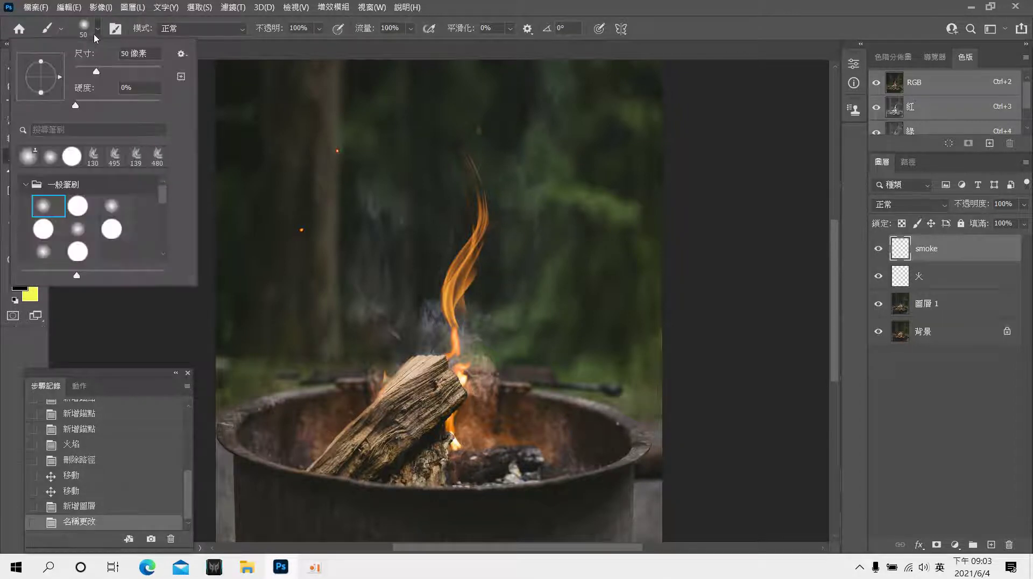
click(188, 55)
click(268, 237)
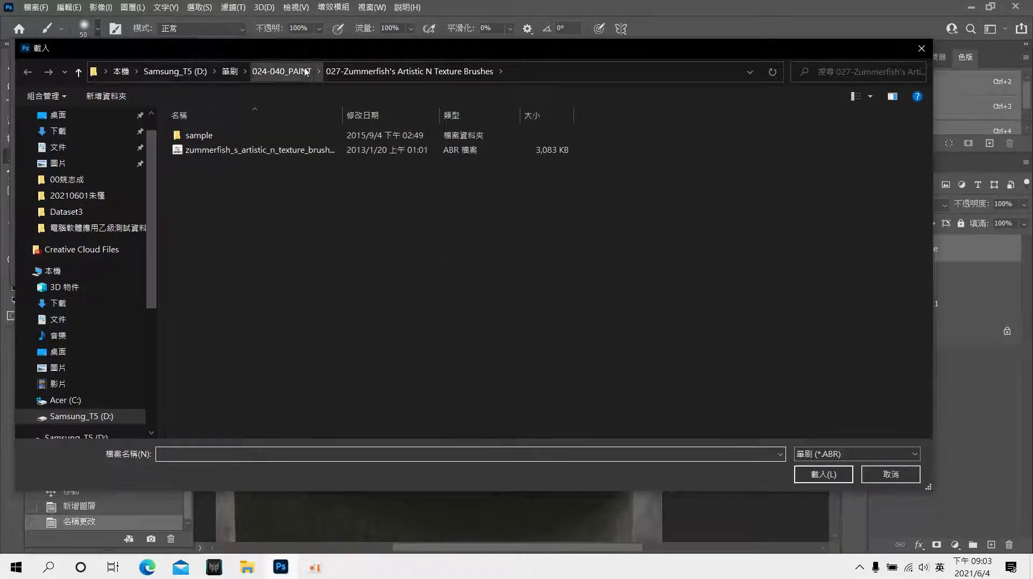
click(305, 71)
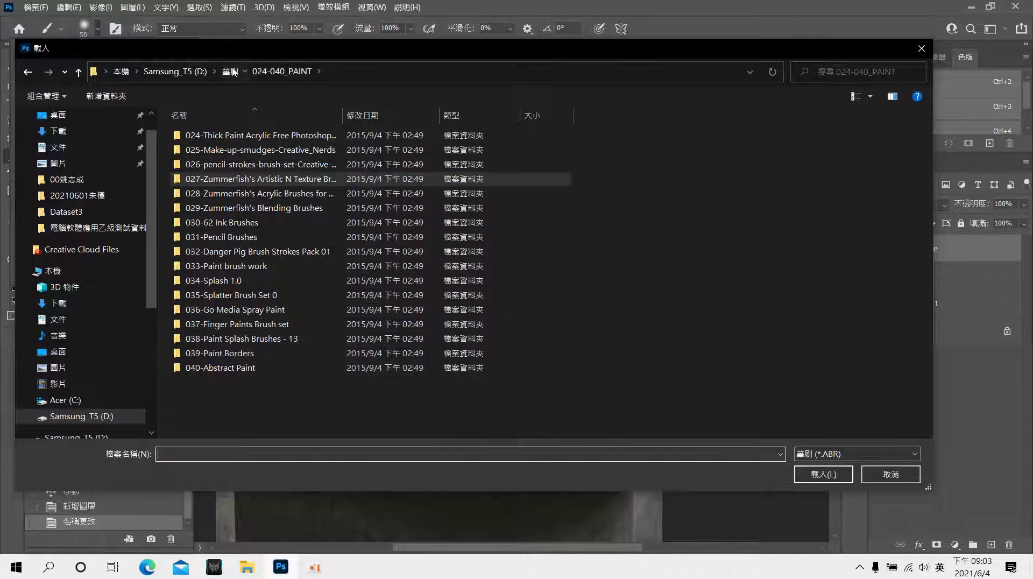
click(230, 72)
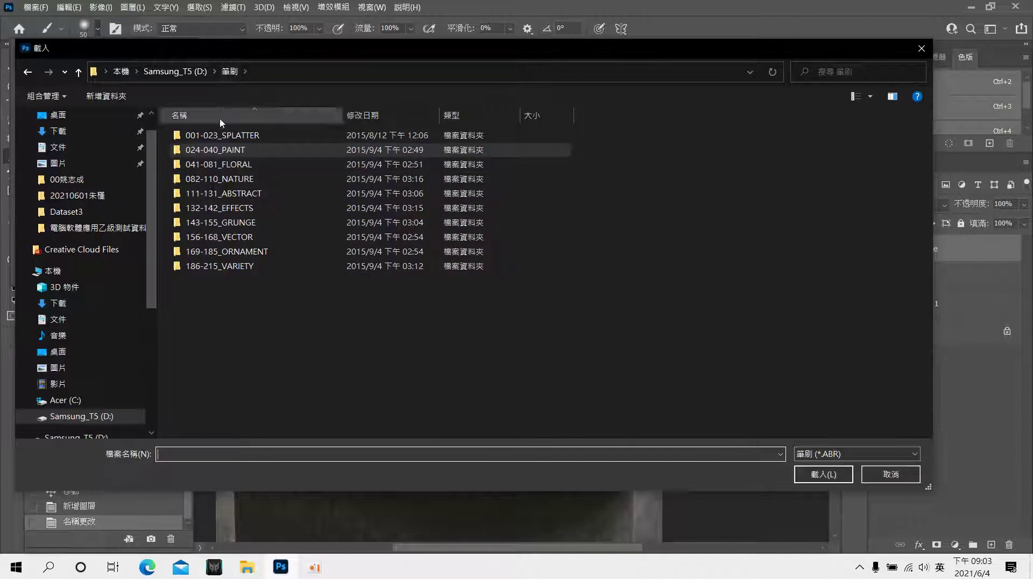
double_click(218, 180)
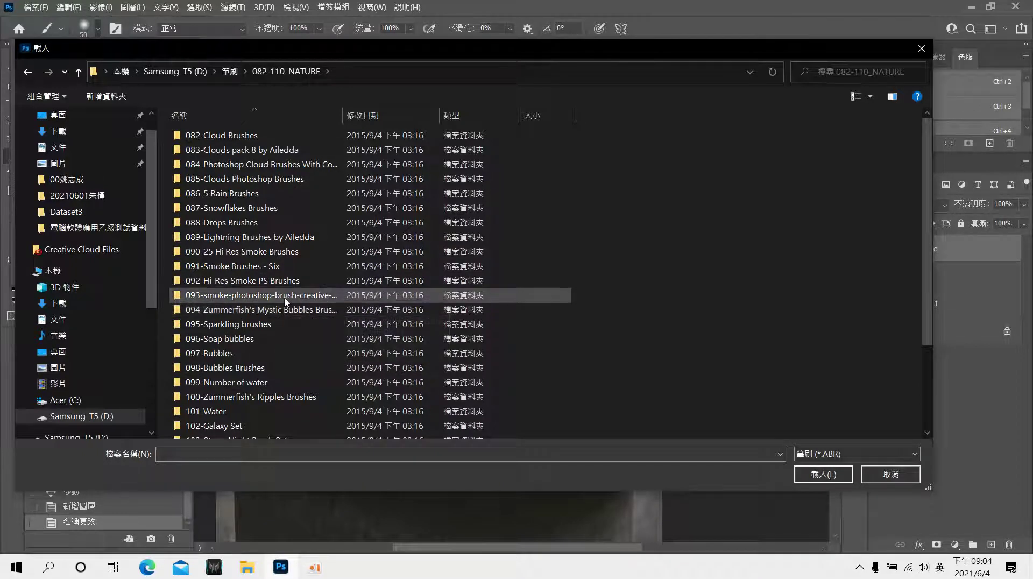
click(253, 266)
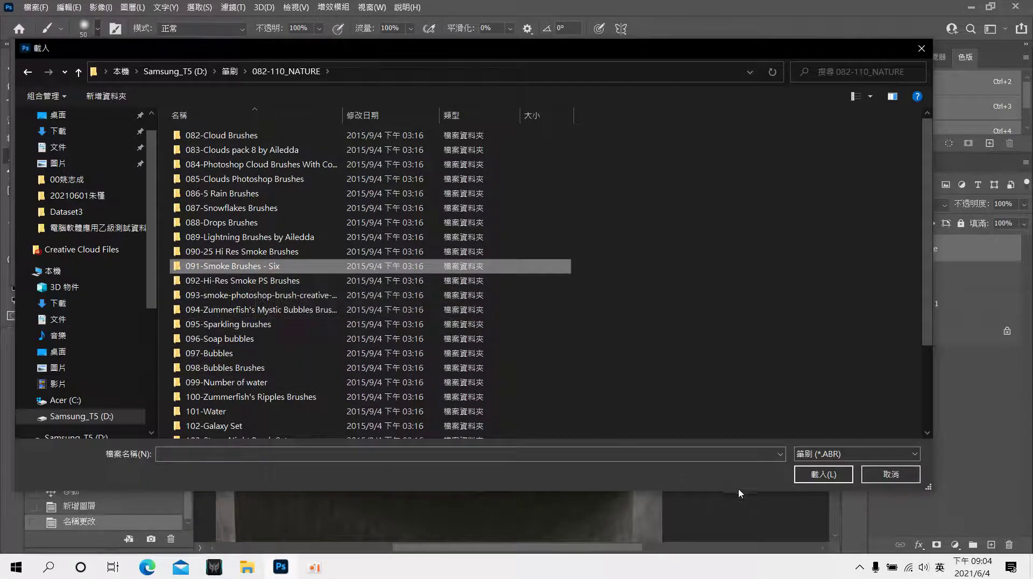
click(822, 479)
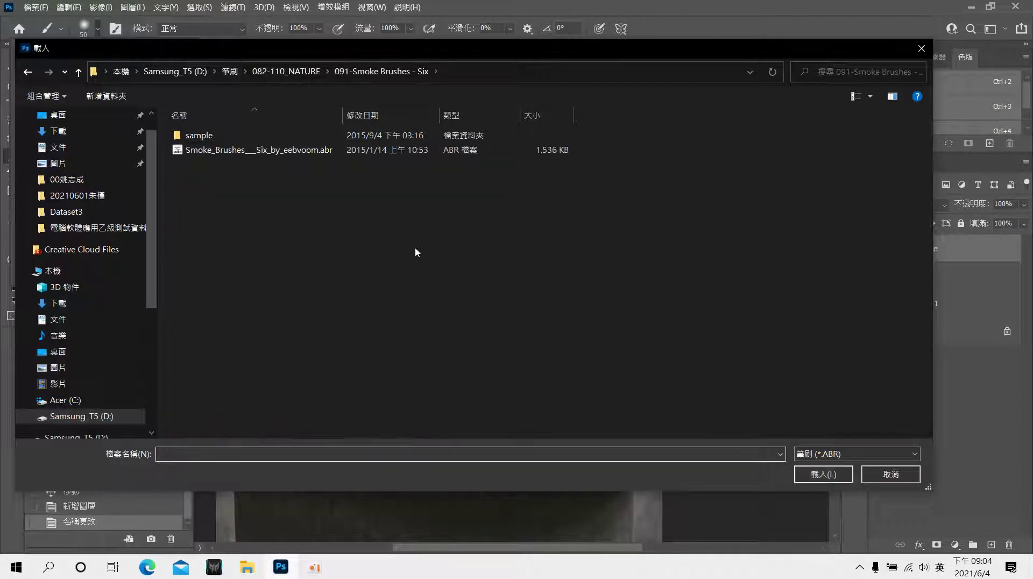
click(308, 151)
click(823, 474)
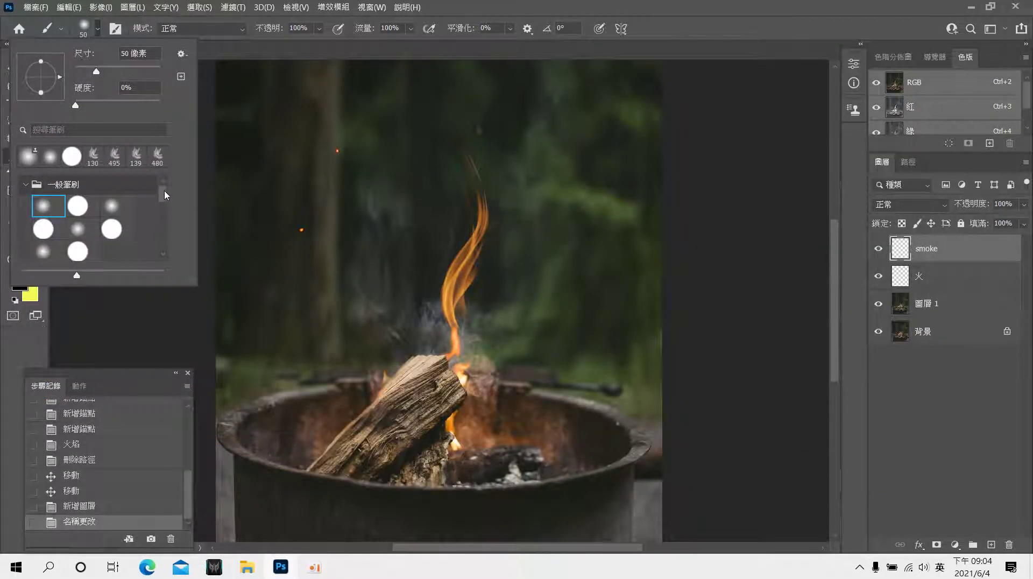
drag(163, 193, 165, 257)
- Choose the 1024 px smoke brush and set white as foreground, undoing the trial stamps
click(24, 252)
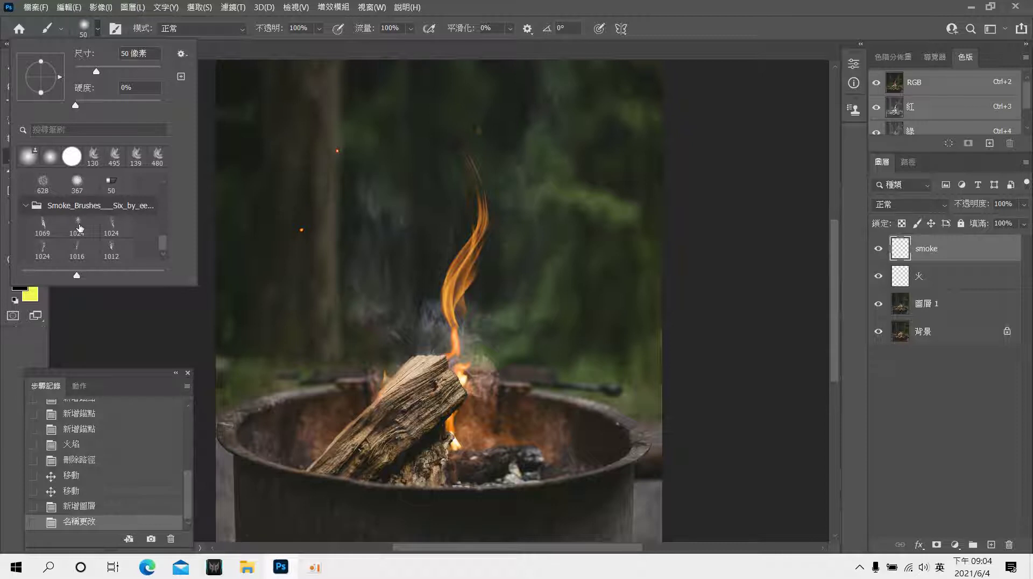
click(42, 250)
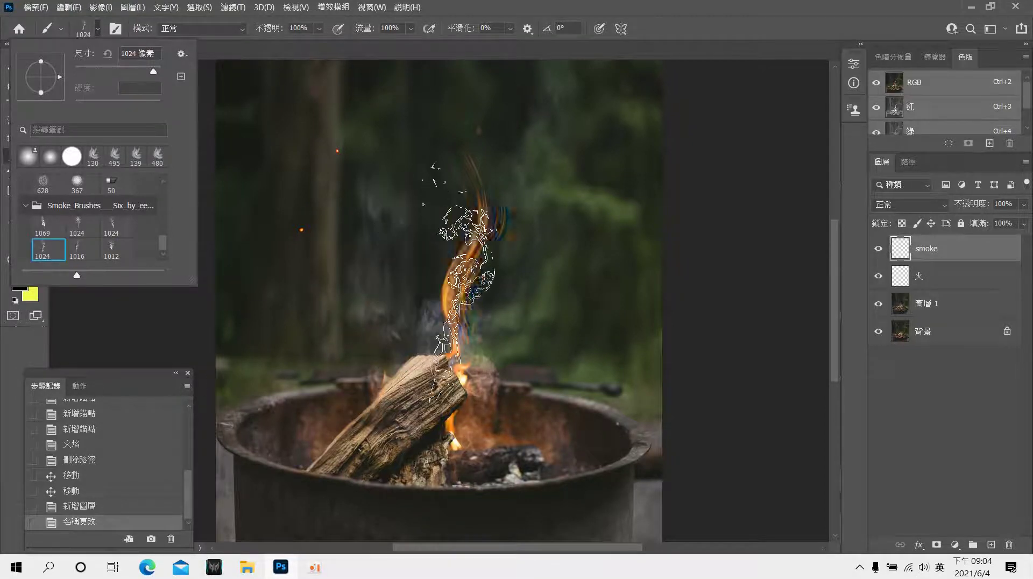
click(520, 250)
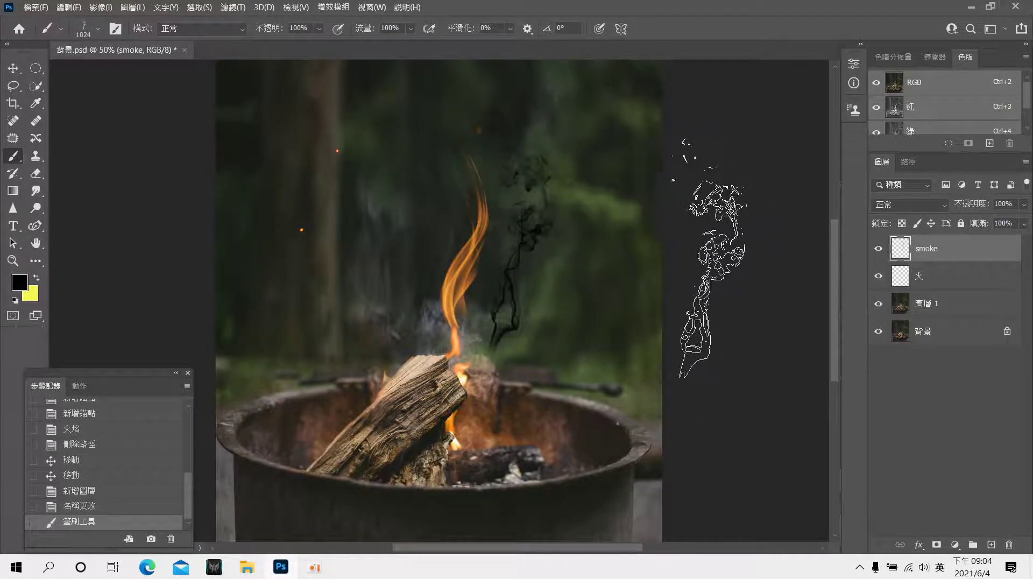
click(91, 507)
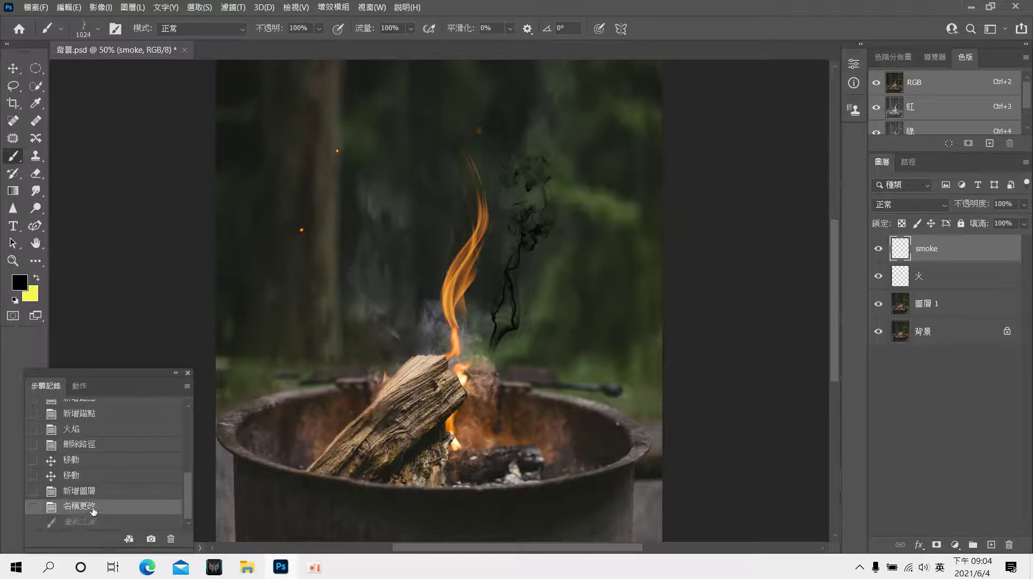
click(15, 301)
click(36, 276)
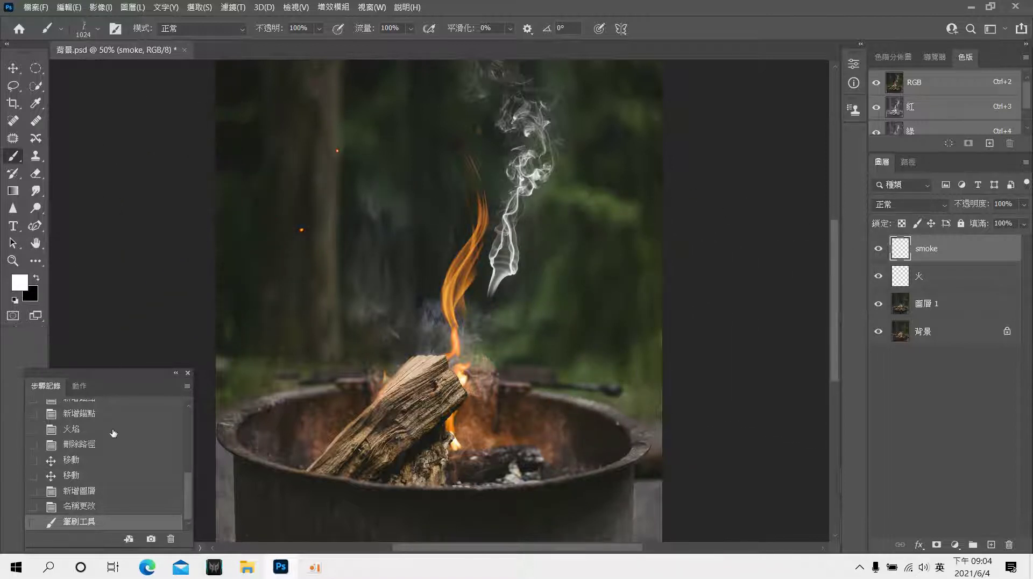
click(96, 511)
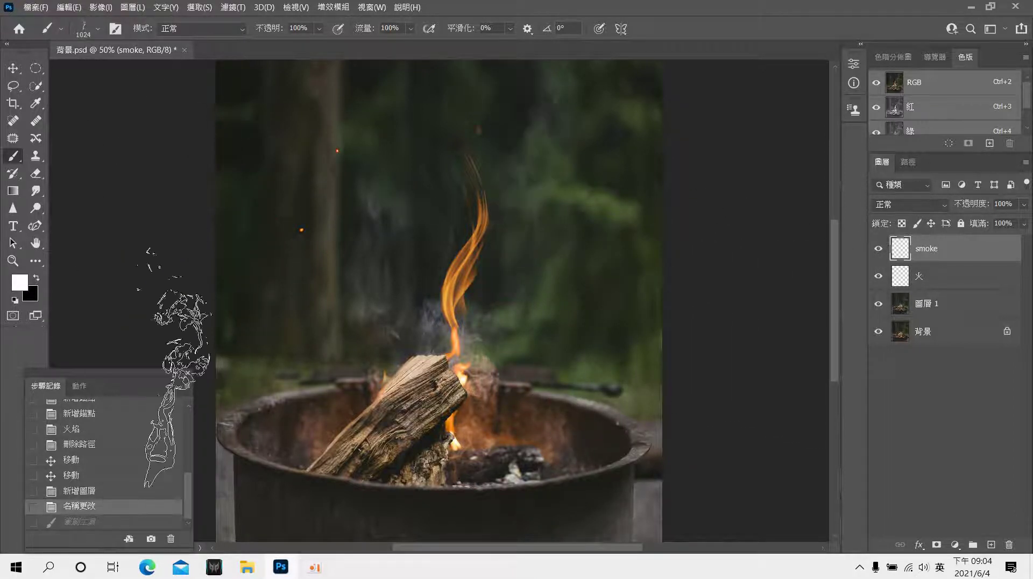
- Enlarge the brush to 1811 px and paint white smoke plumes beside the flame
click(98, 29)
drag(151, 74, 156, 73)
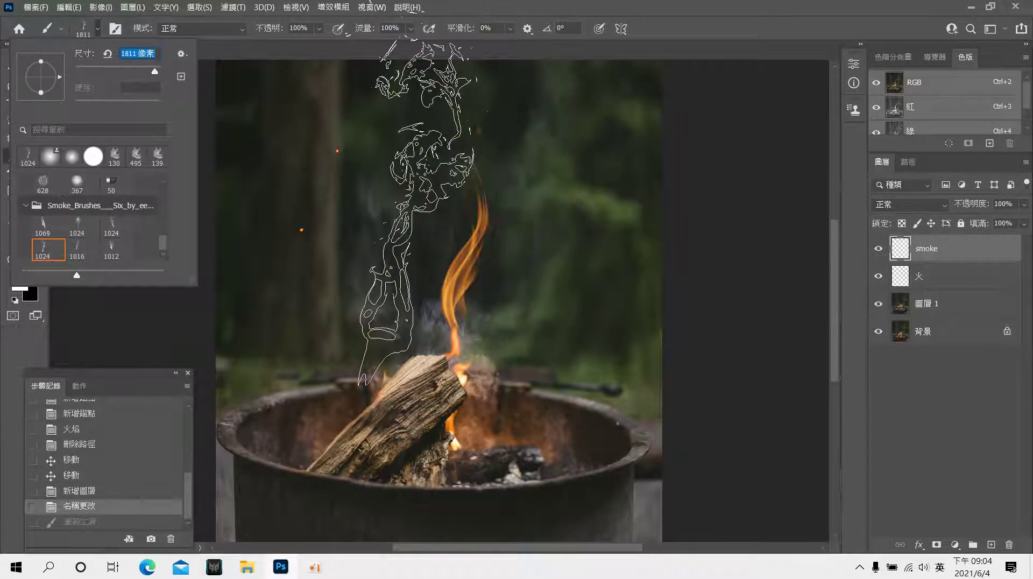
click(433, 220)
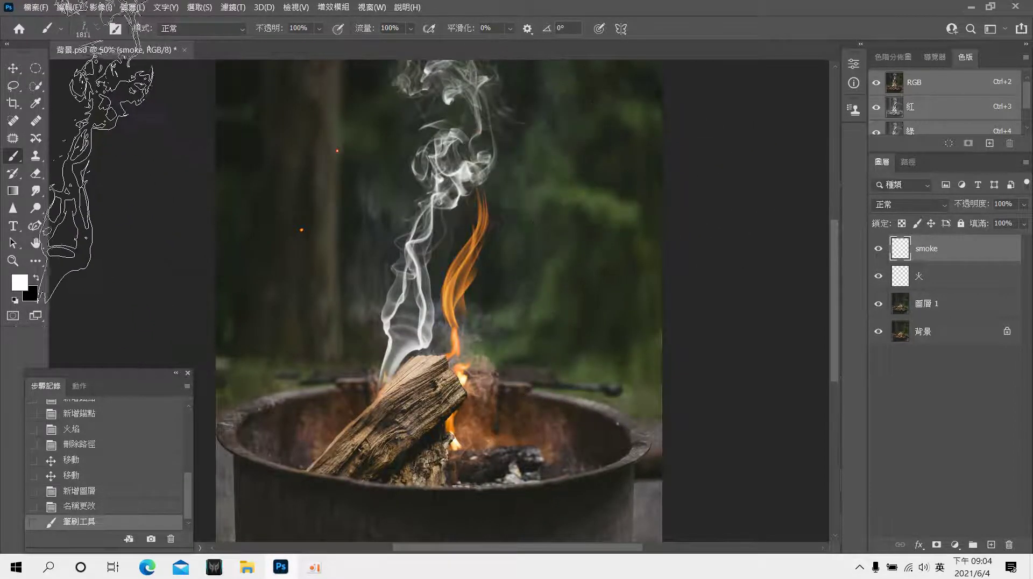
click(96, 29)
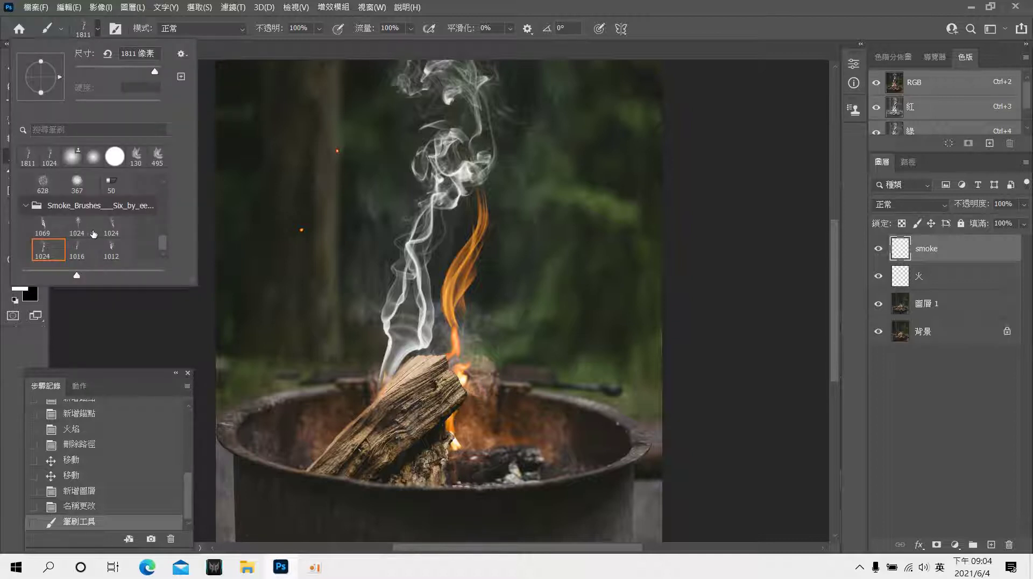
click(112, 225)
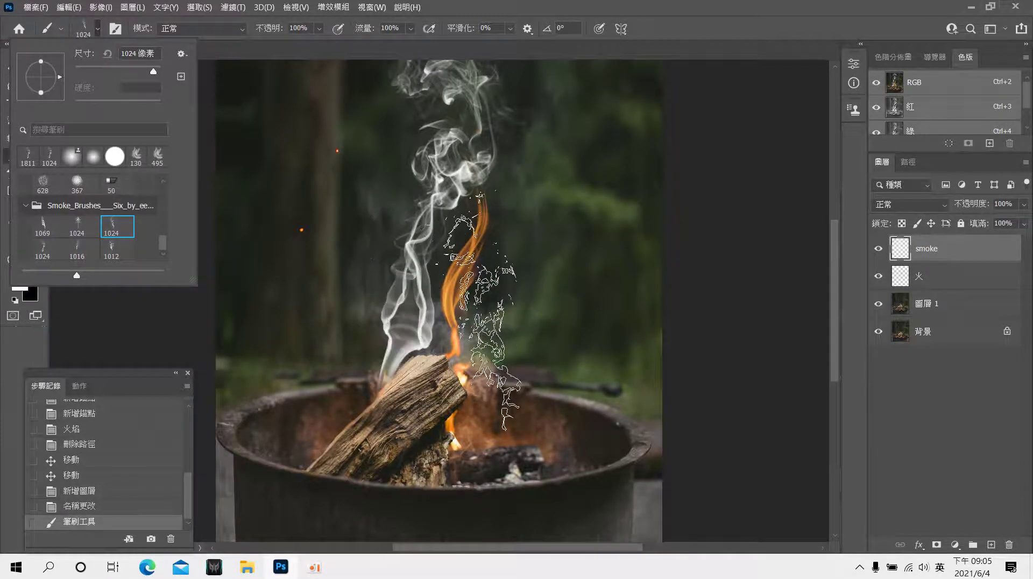
click(479, 318)
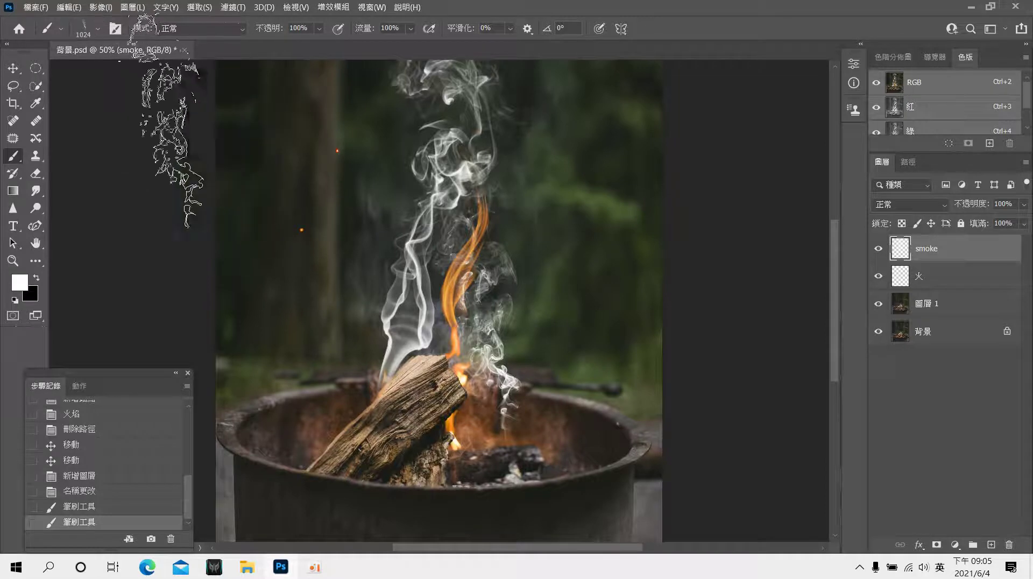
click(97, 29)
- Import smoke_freegoodies.abr from the 092-Hi-Res Smoke PS Brushes folder
click(181, 54)
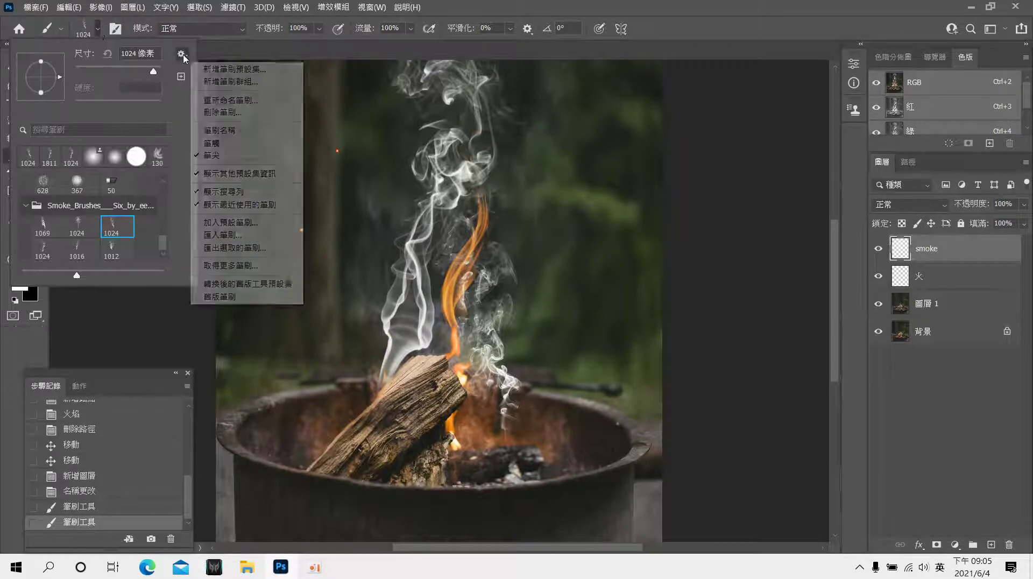
click(253, 236)
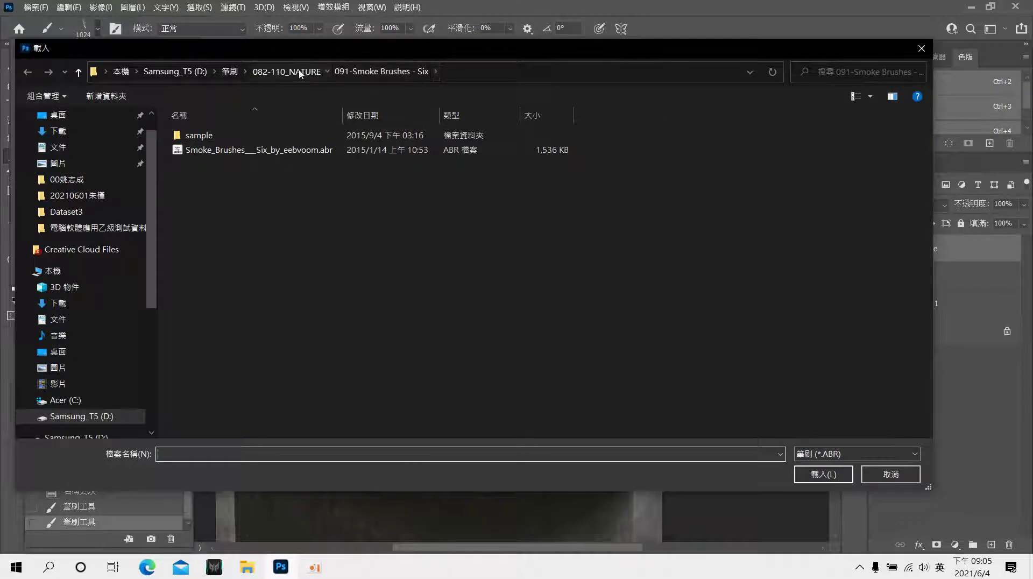
click(286, 71)
double_click(232, 282)
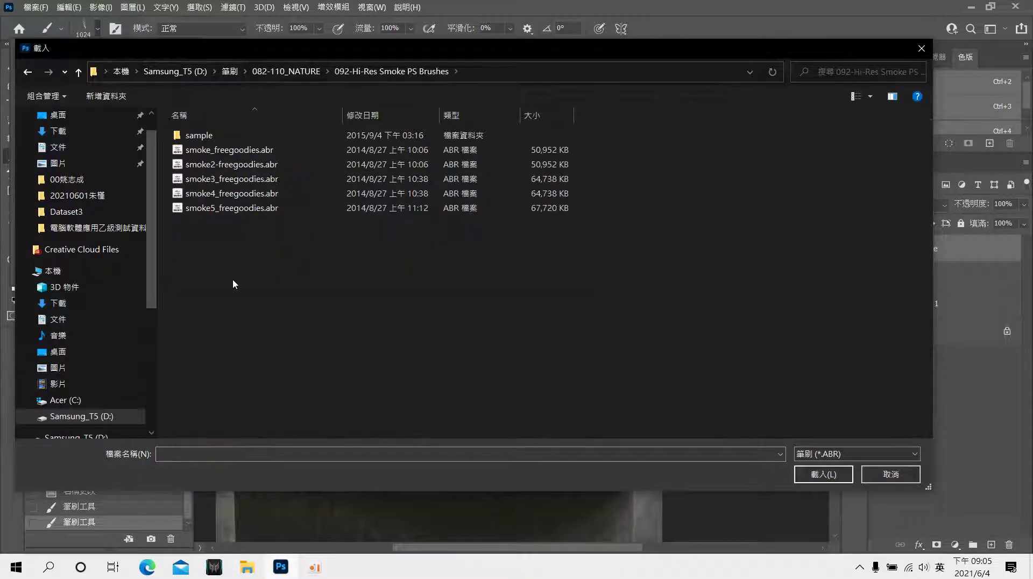
click(249, 150)
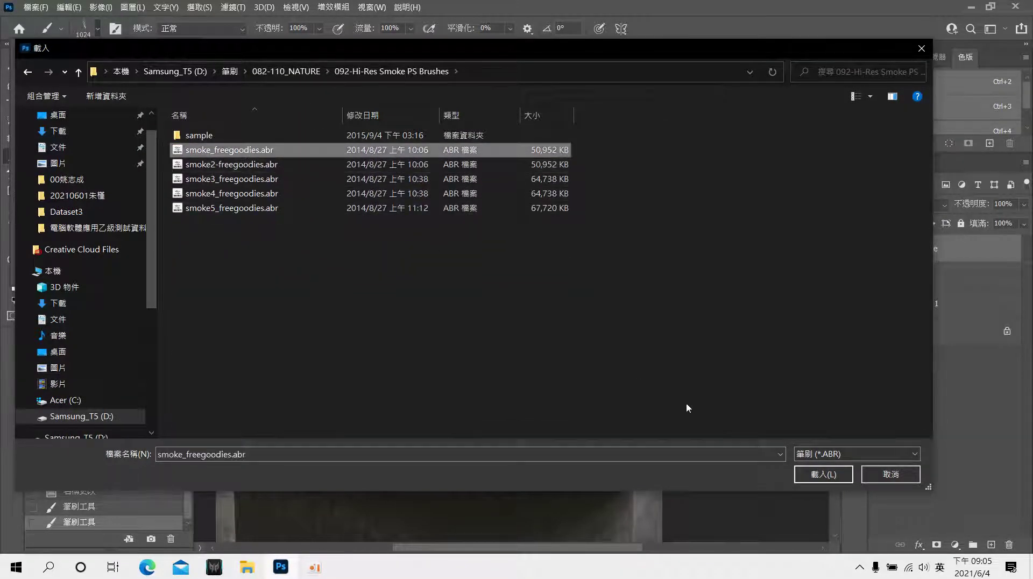
click(822, 471)
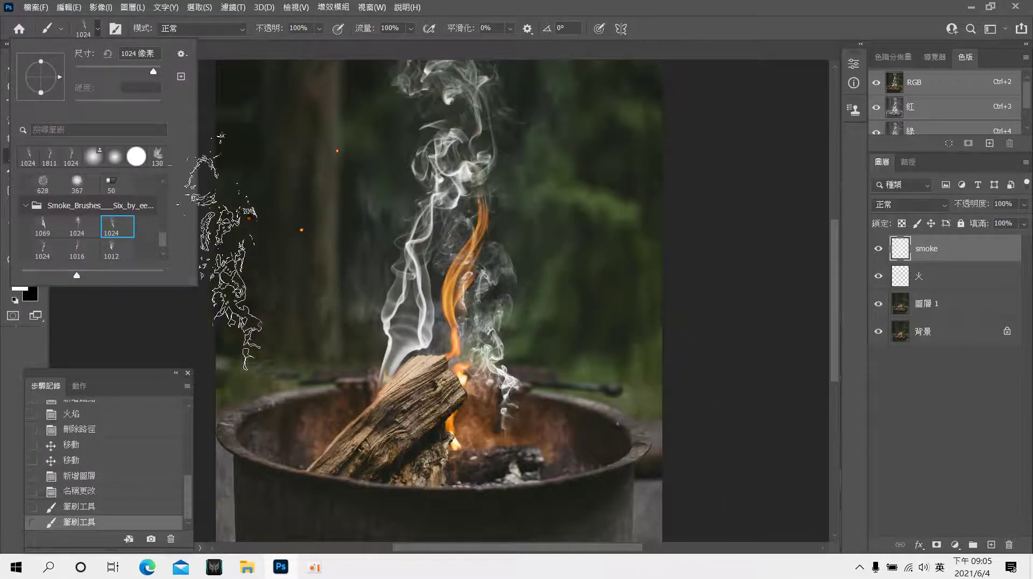
- Expand the smoke_freegoodies set and select its 2408 px smoke brush
scroll(140, 247, down, 1)
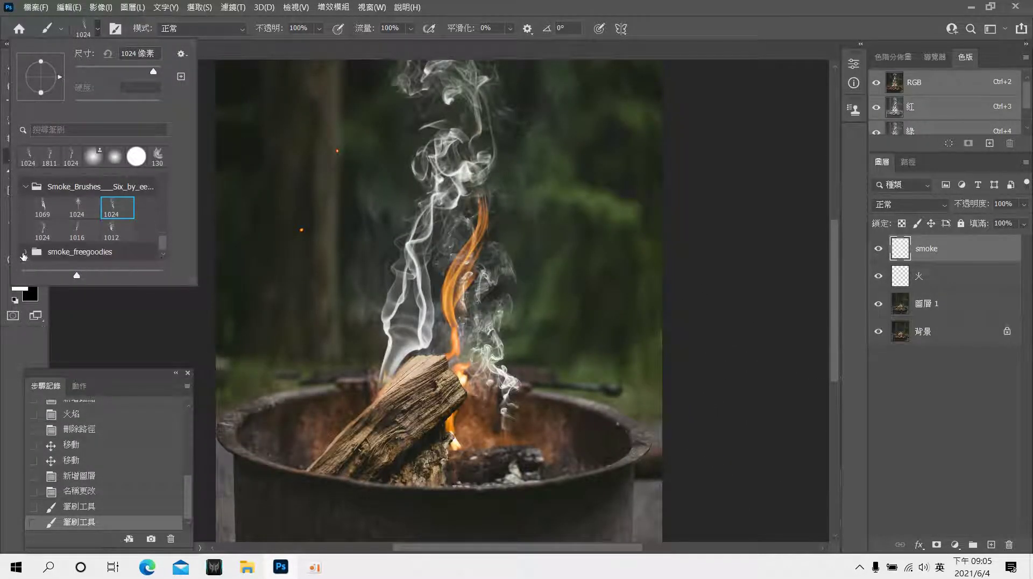
click(24, 253)
scroll(161, 201, down, 2)
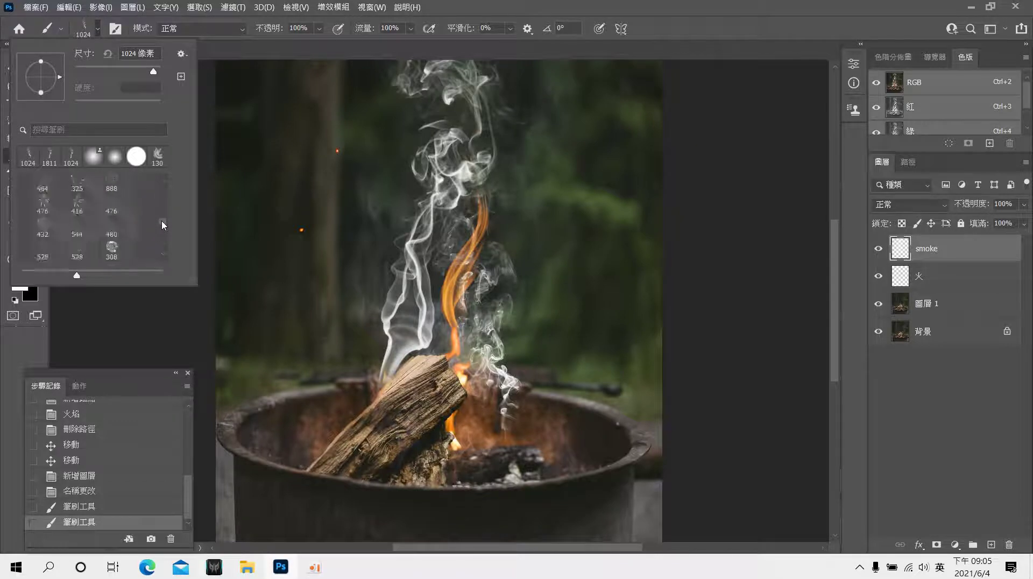
scroll(161, 210, down, 2)
scroll(161, 218, down, 2)
scroll(159, 253, down, 2)
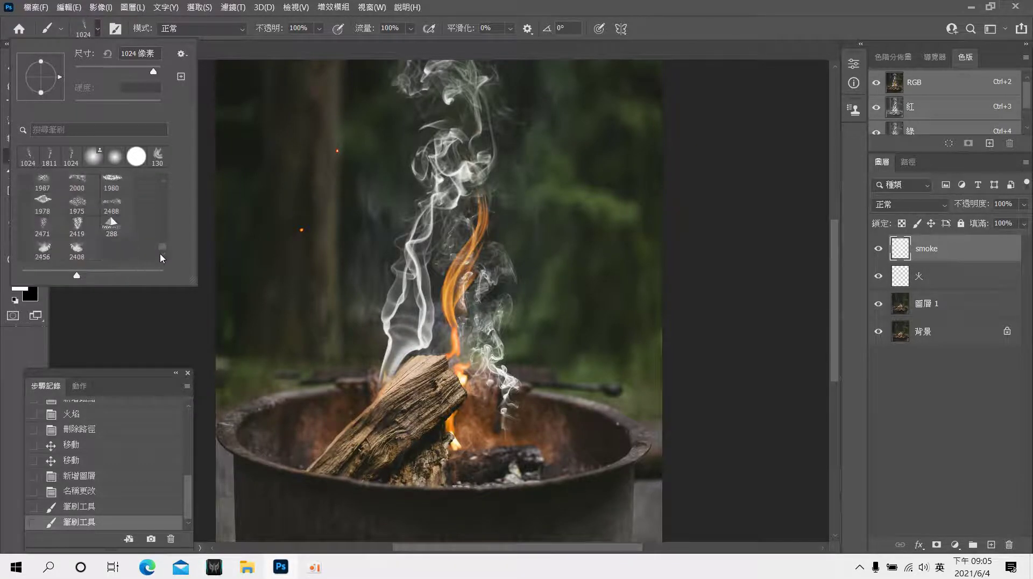
click(76, 249)
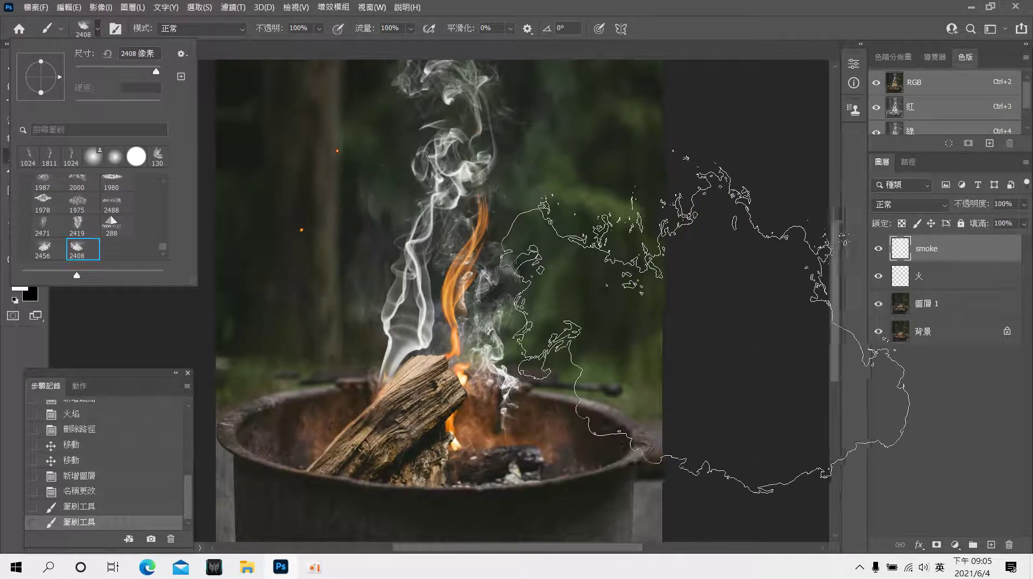
- Stamp large smoke clouds at right, left and upper left, undoing the fire-pit cloud
click(721, 318)
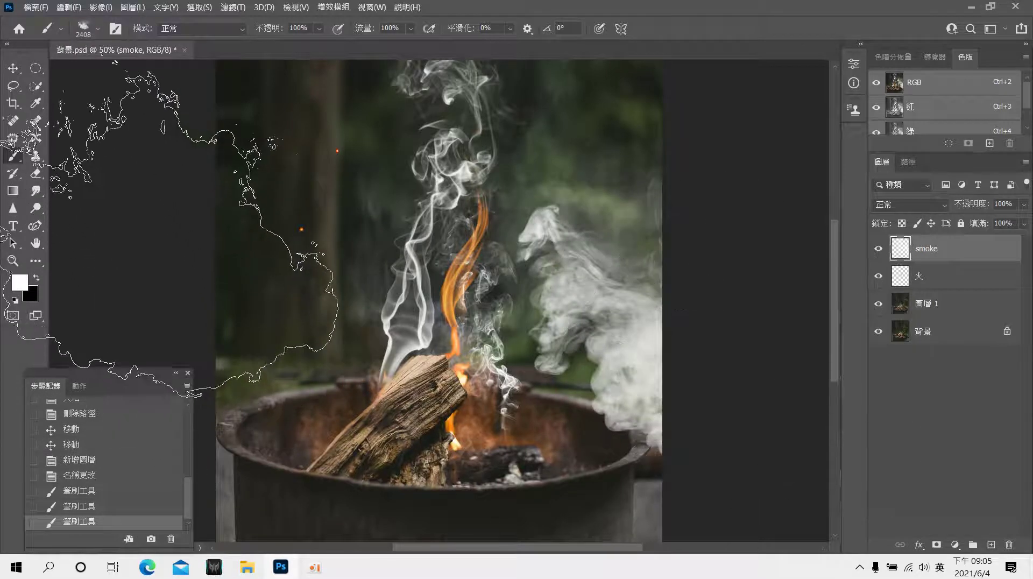
click(89, 297)
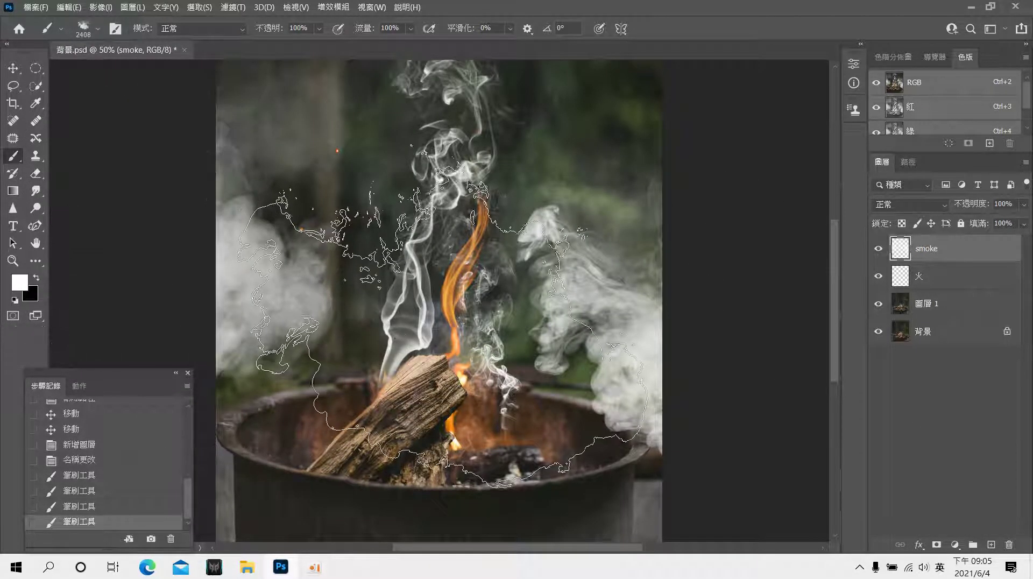
click(280, 215)
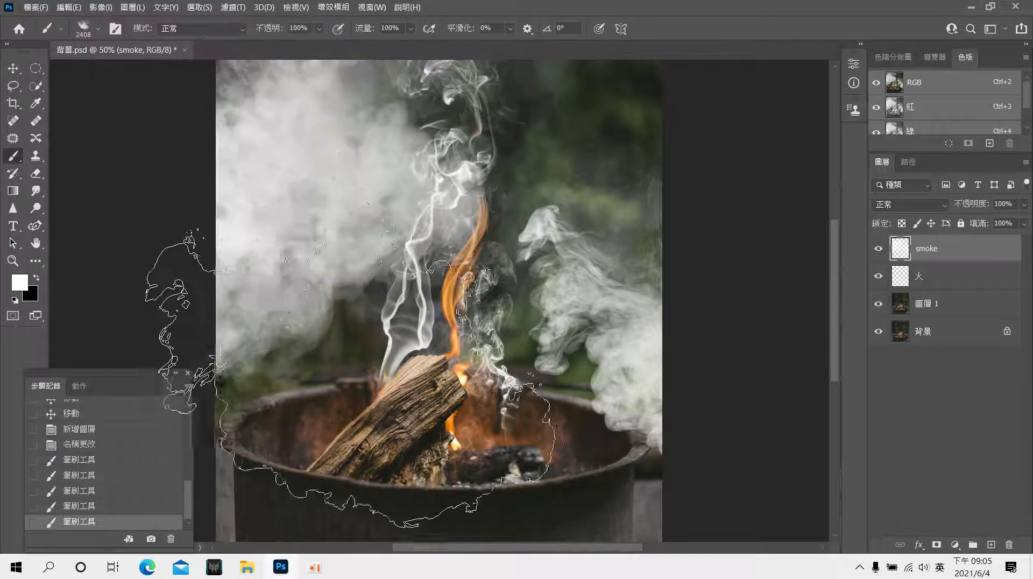
click(388, 345)
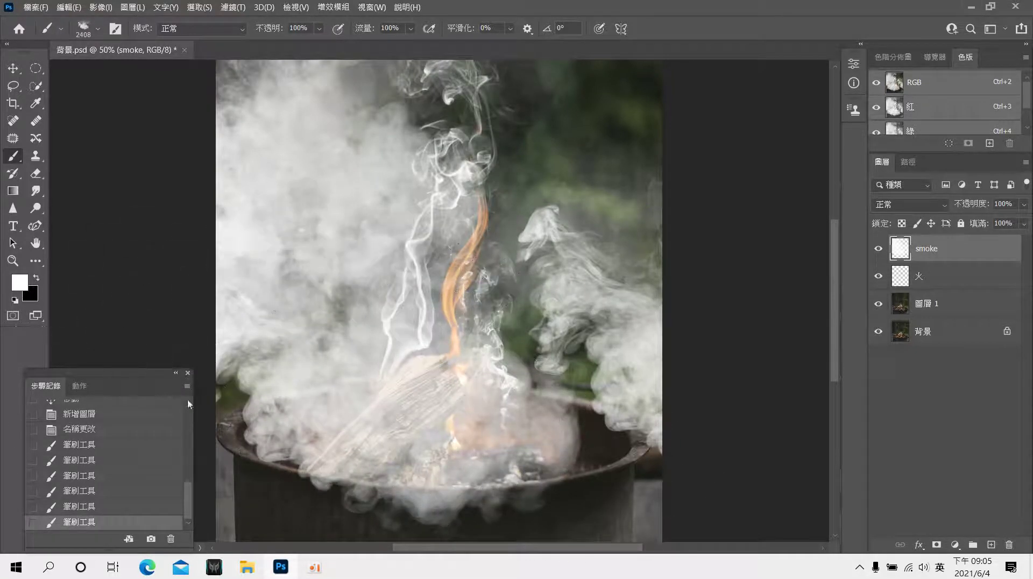
click(85, 507)
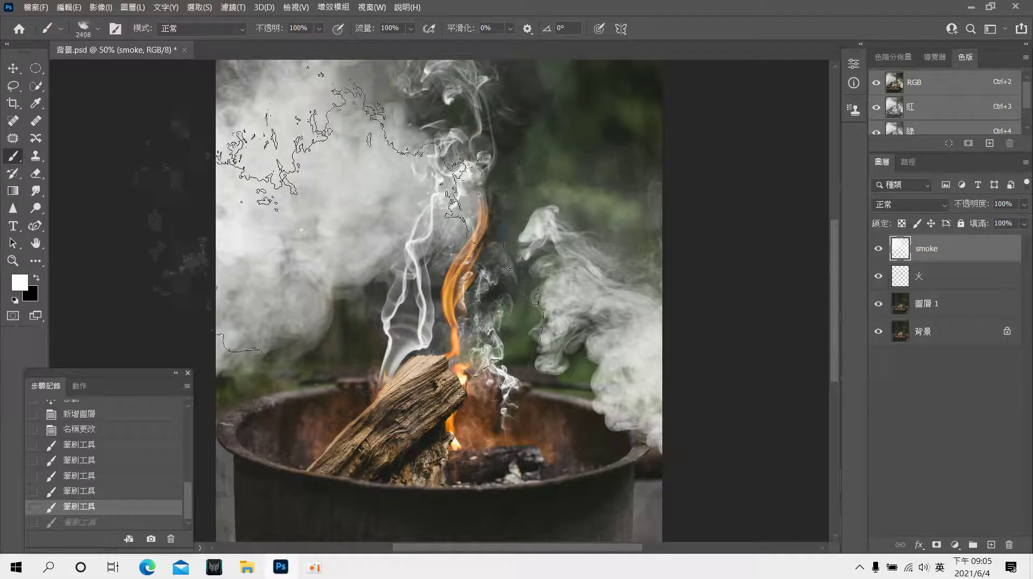
- At 66% brush opacity, dab white smoke over the fire pit, then undo it
click(320, 29)
drag(316, 49, 311, 49)
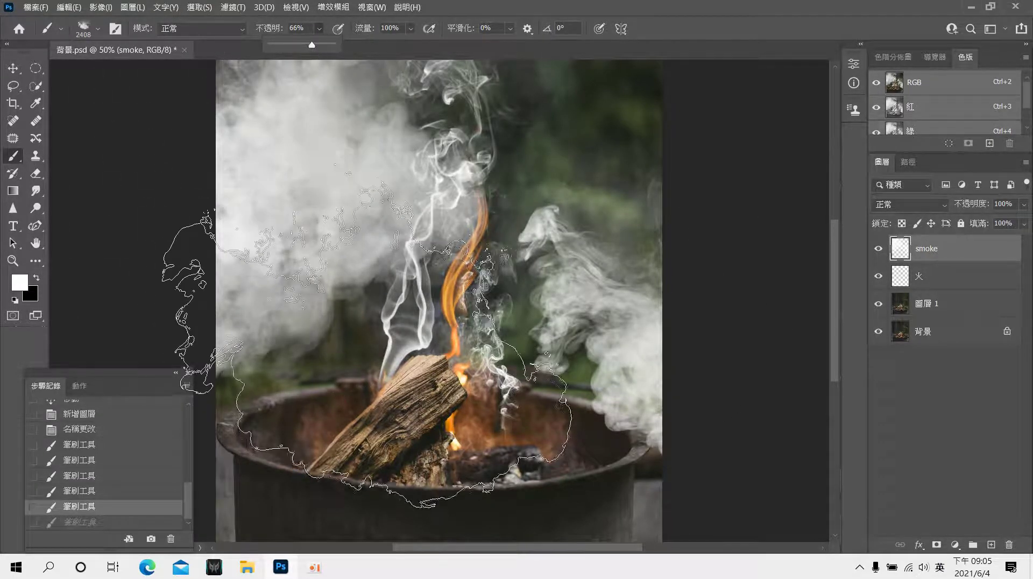
click(350, 350)
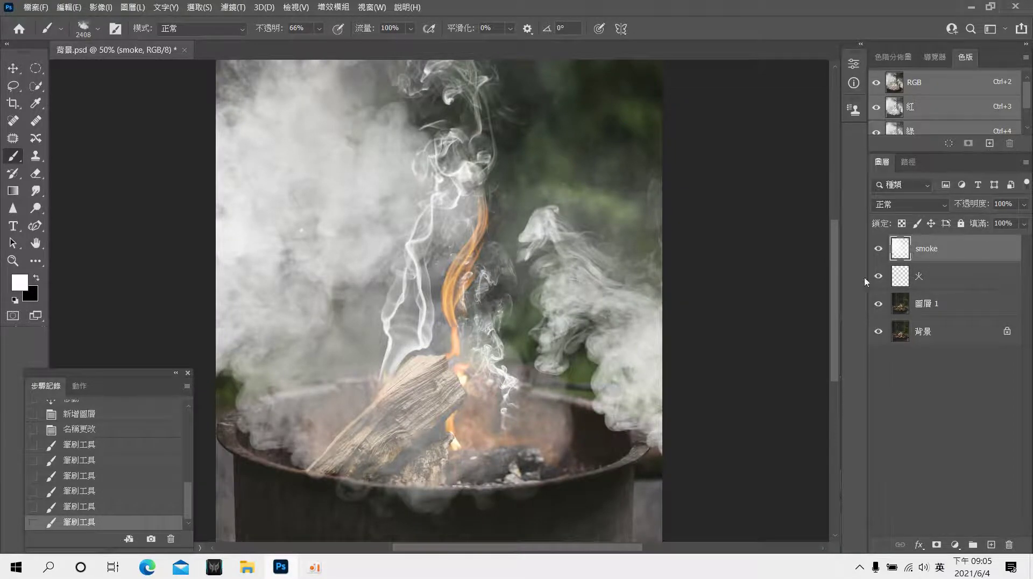
click(118, 511)
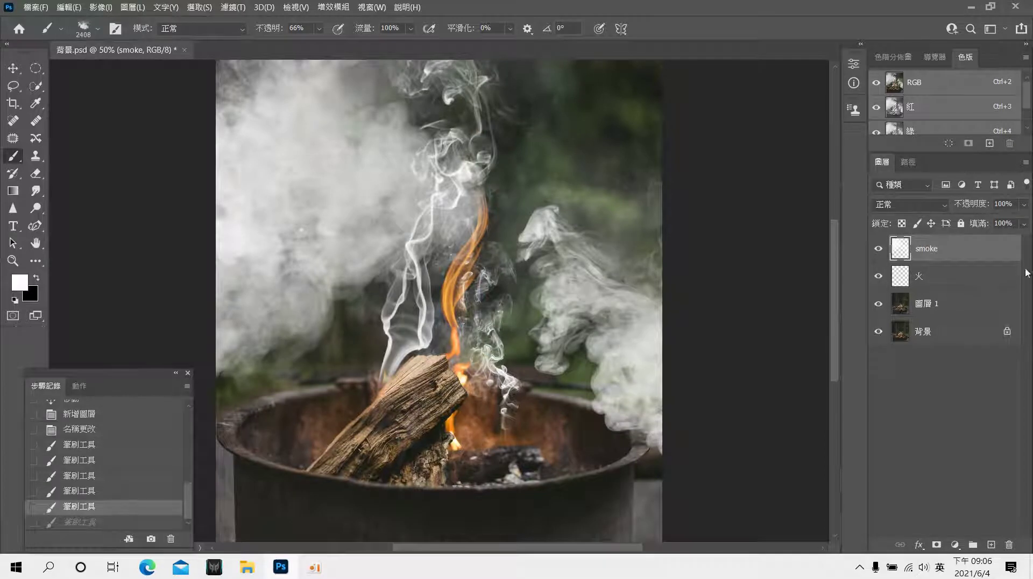
- Hide the smoke layer and select the 火 layer, loading then dropping its flame selection
click(879, 249)
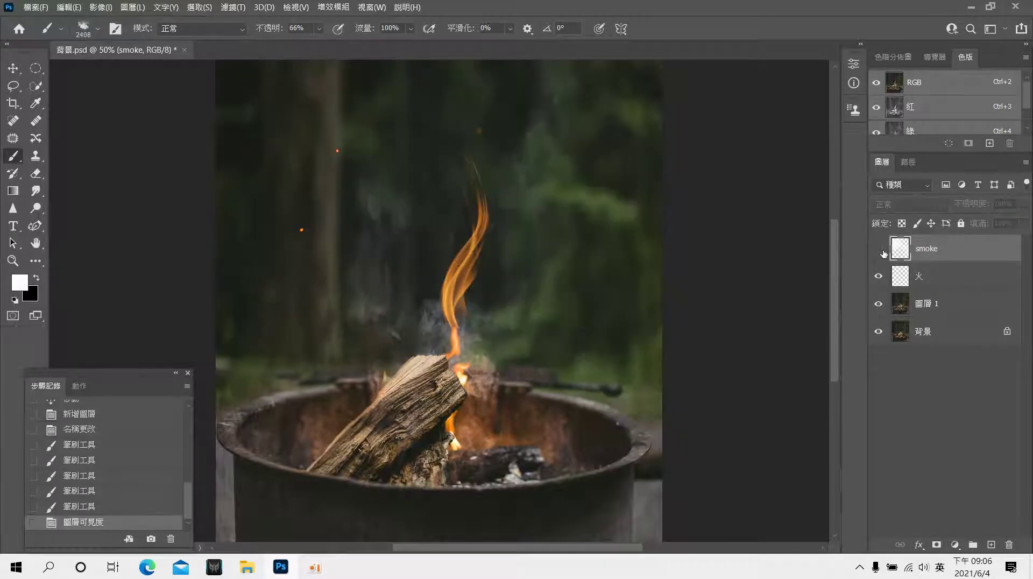
click(941, 278)
ctrl+click(900, 276)
key(ctrl+d)
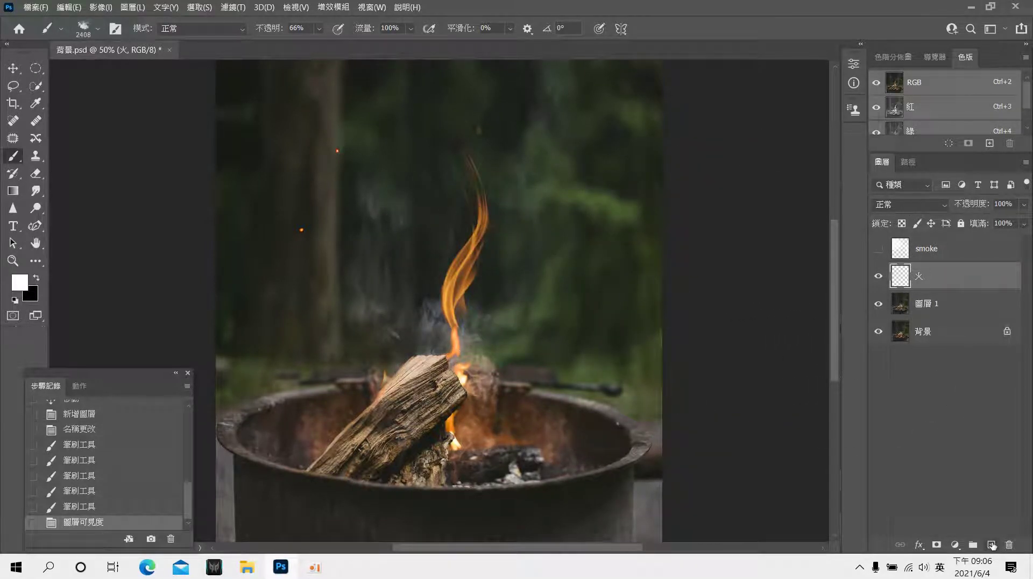
- Add a new empty layer above 火 and name it 大火
click(991, 544)
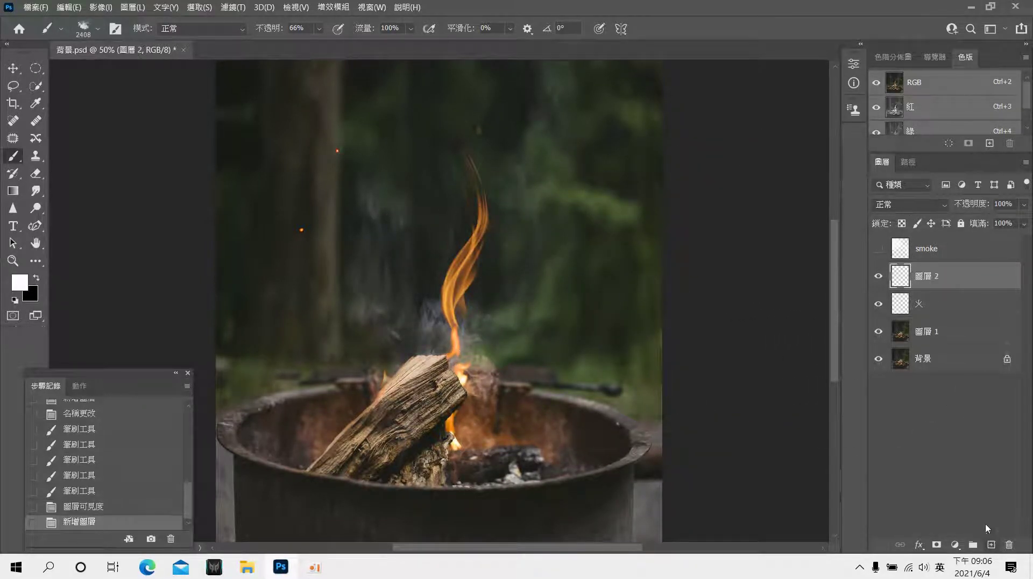
double_click(930, 277)
text(2)
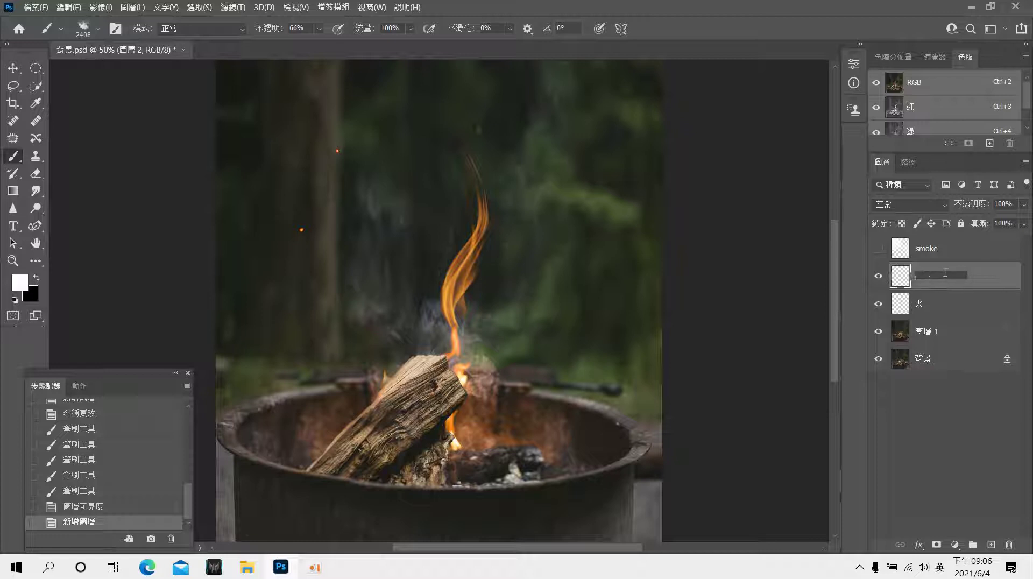
text(4)
text(3)
key(Return)
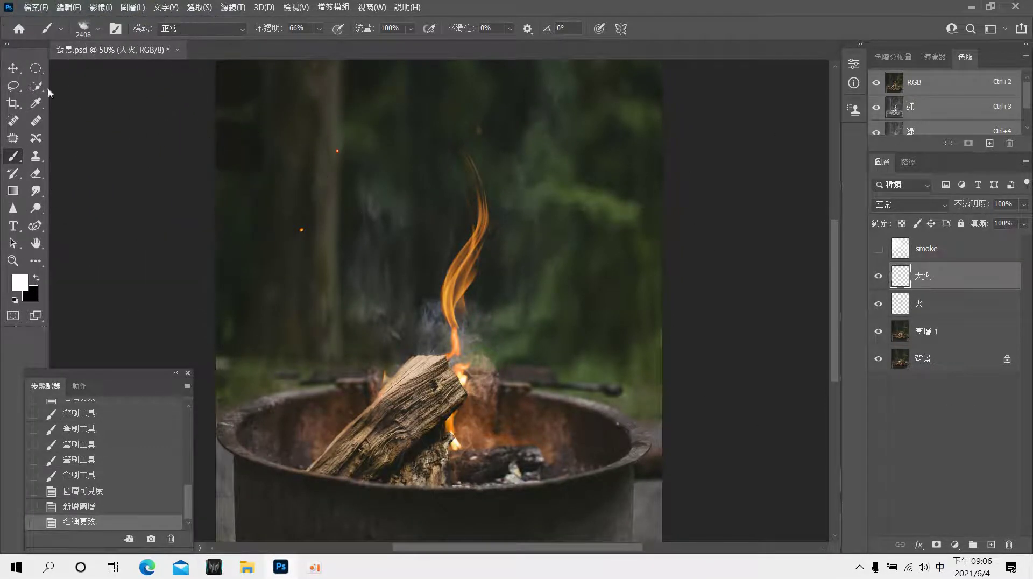
- With the Freeform Pen, draw a wavy path up from the log top, right of the flame
click(34, 229)
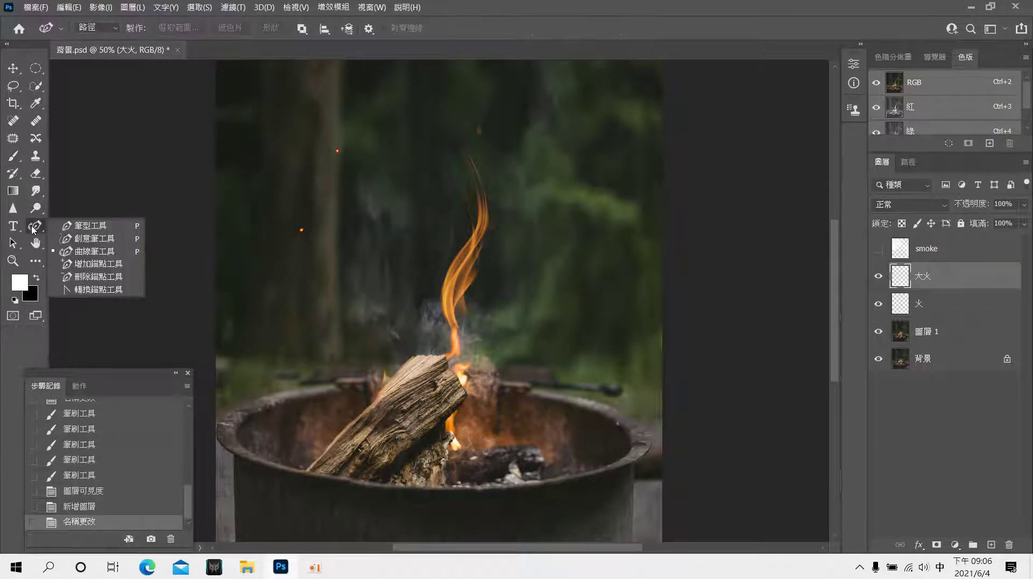
click(83, 238)
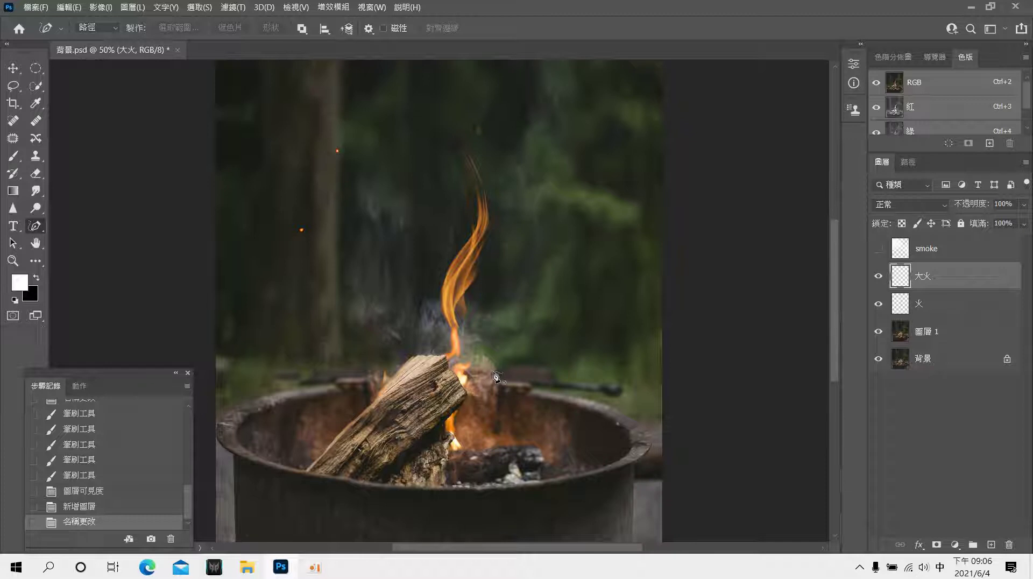
drag(496, 374, 534, 157)
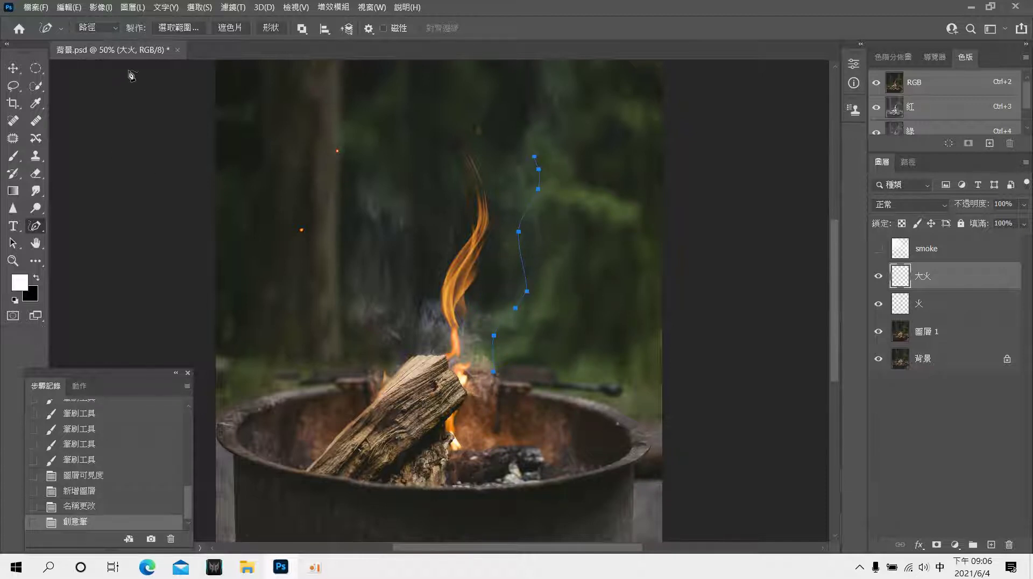
click(237, 8)
mouse_move(266, 217)
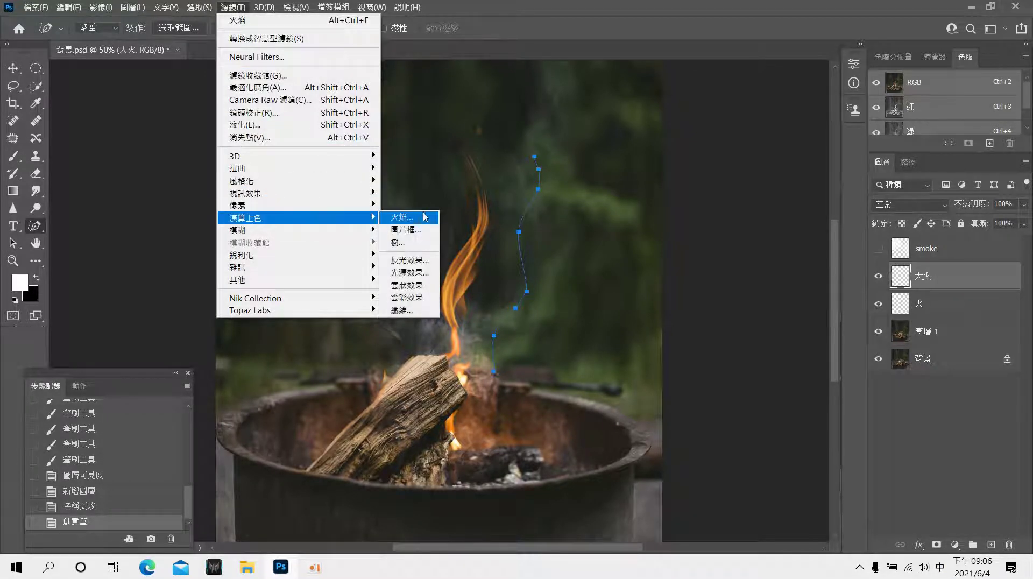
- Open the Flame filter and set the flame type to multiple path-guided flames
click(425, 217)
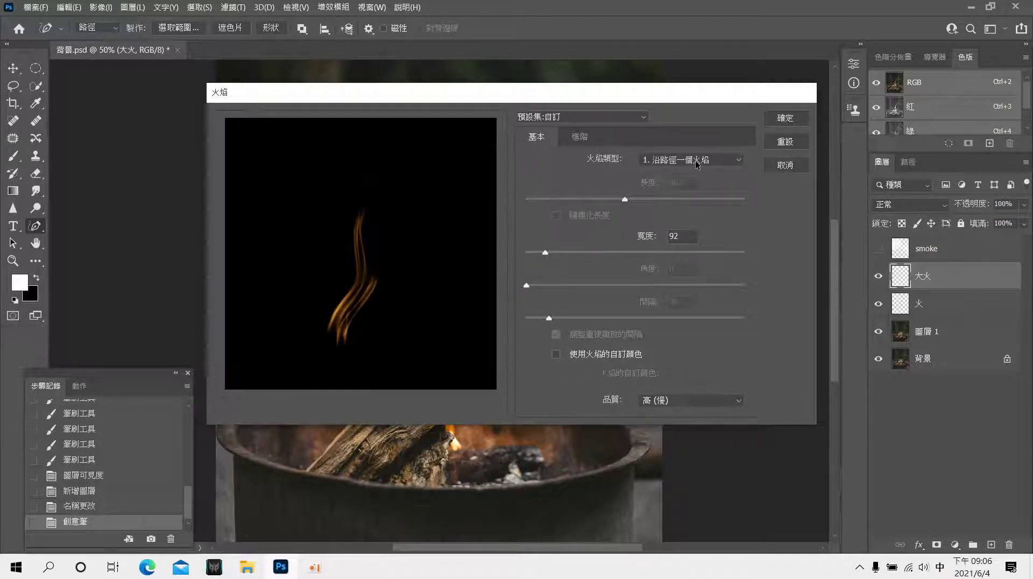
click(736, 164)
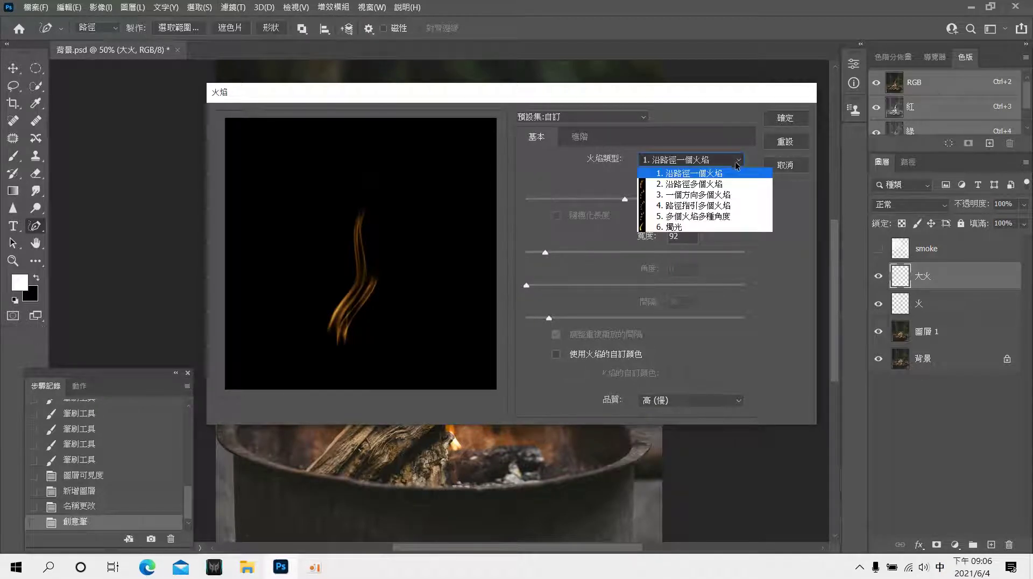
click(726, 184)
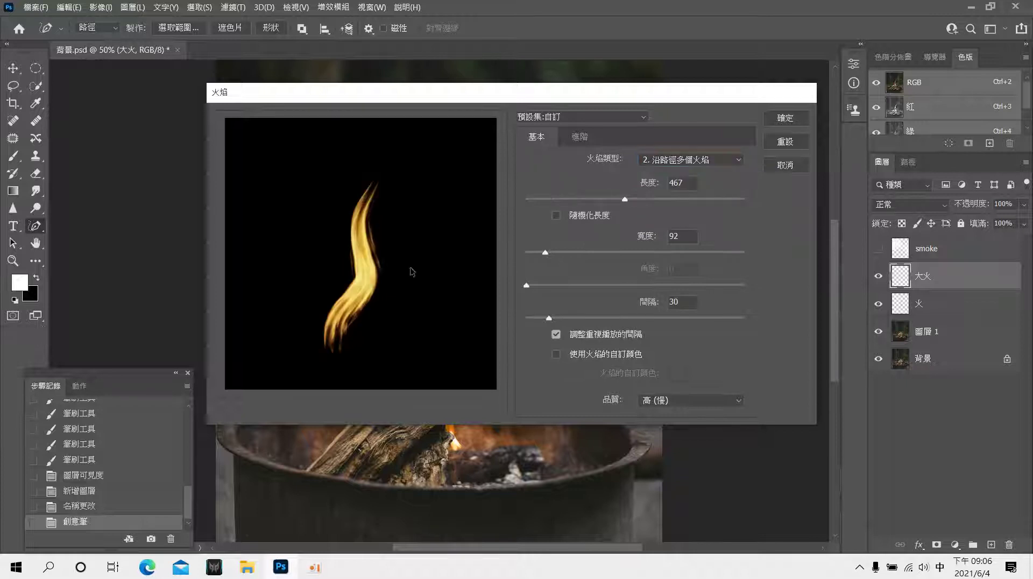
click(694, 160)
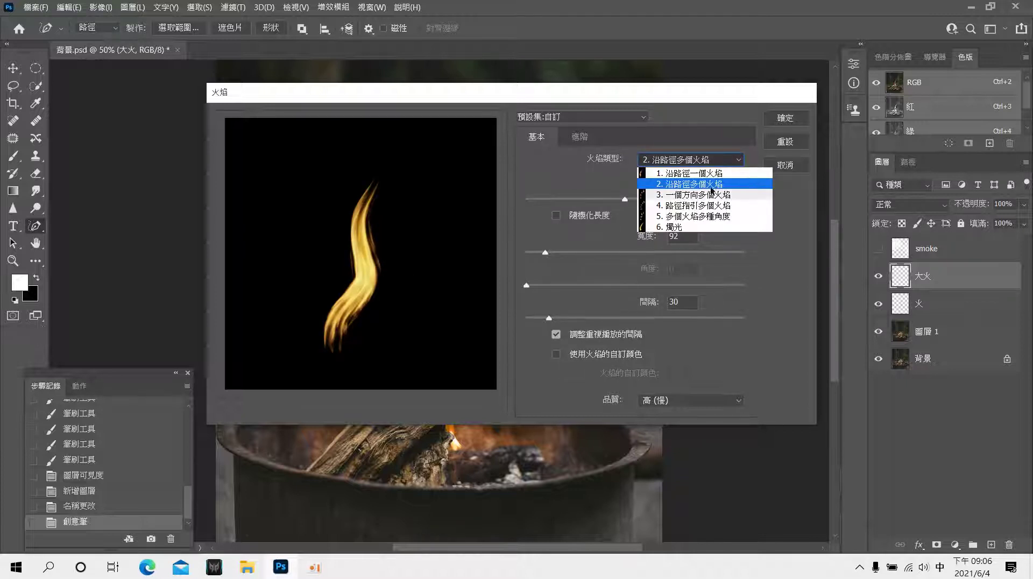
click(705, 195)
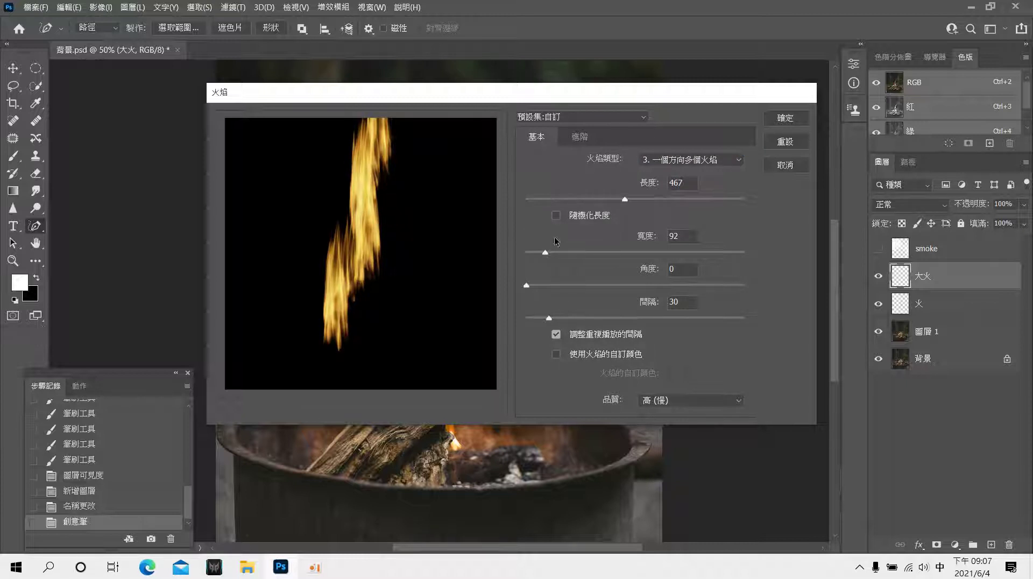
click(737, 161)
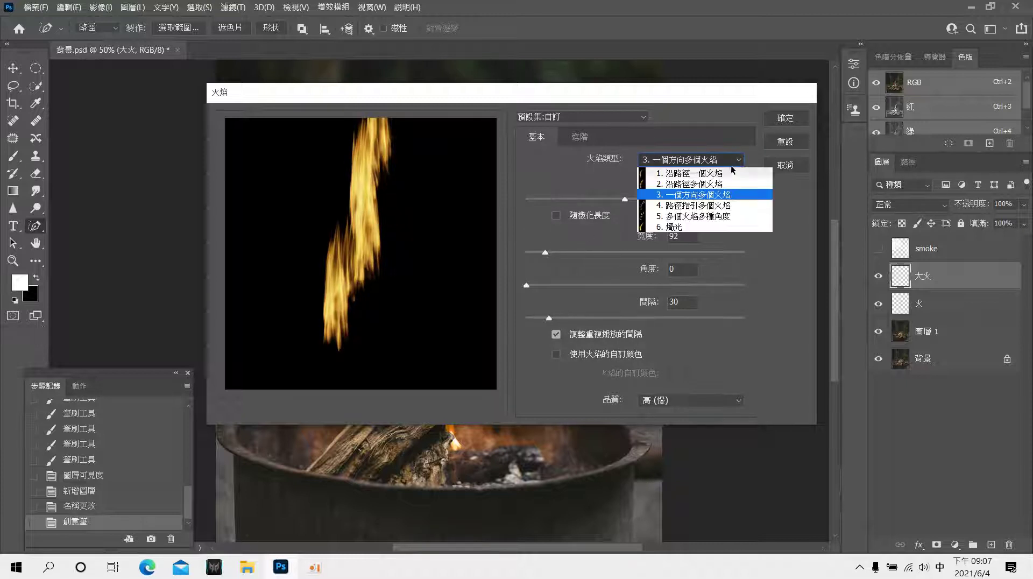
click(712, 206)
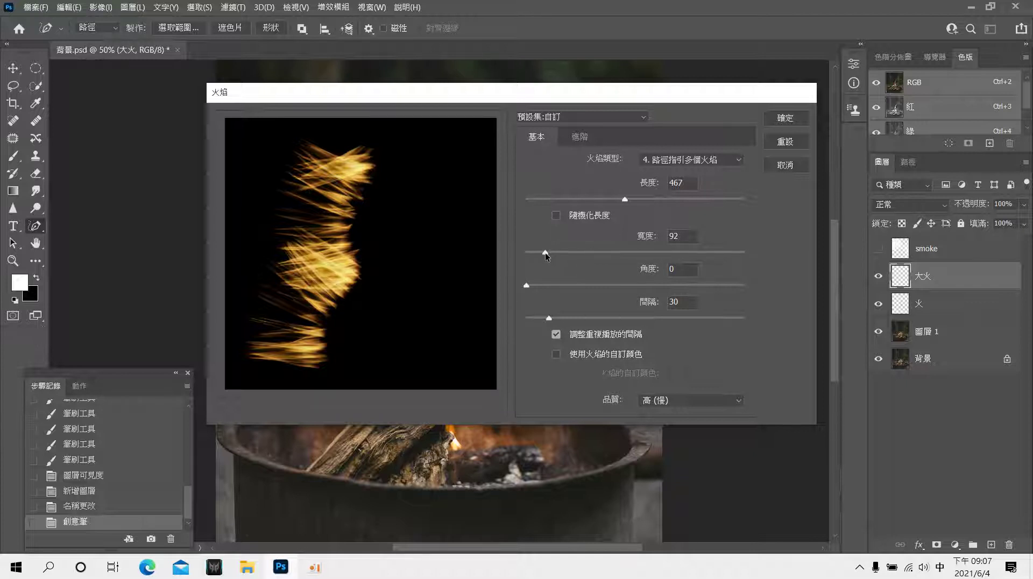
- Set the flames to width 240, angle 66 and interval 61
mouse_move(544, 253)
mouse_down()
mouse_move(625, 253)
mouse_move(581, 256)
mouse_up()
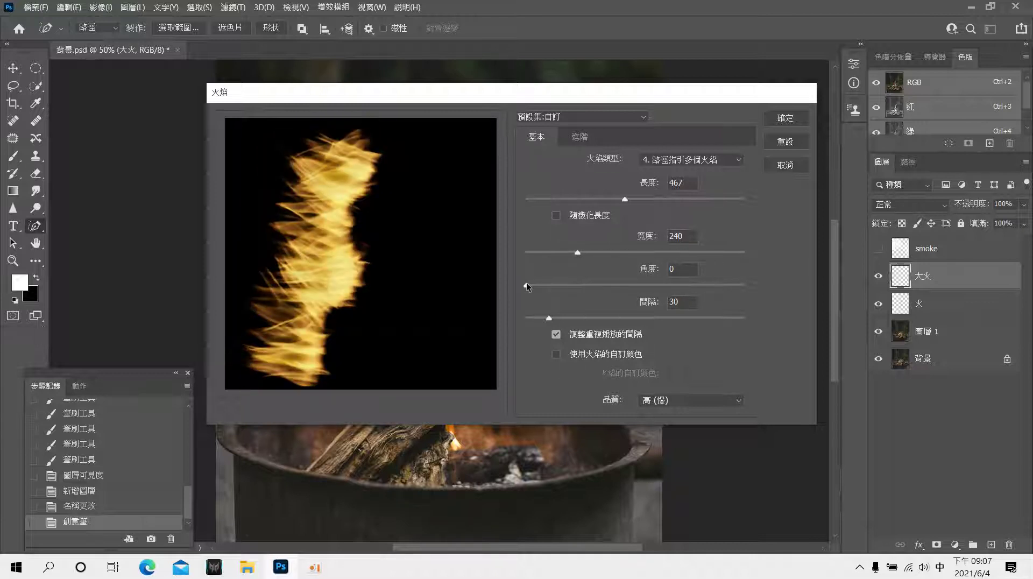
mouse_move(527, 285)
mouse_down()
mouse_move(611, 282)
mouse_move(565, 284)
mouse_up()
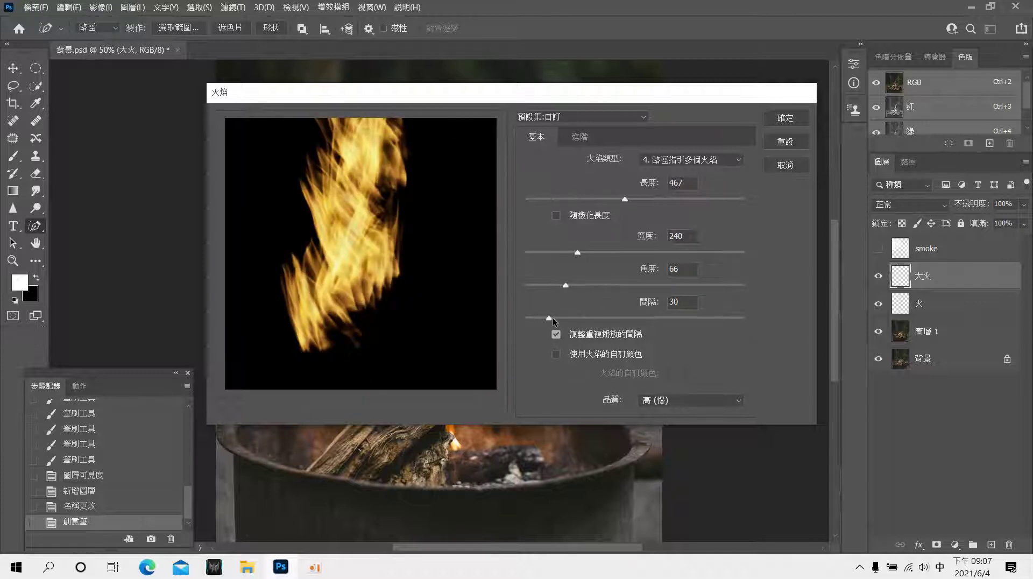
drag(549, 318, 575, 317)
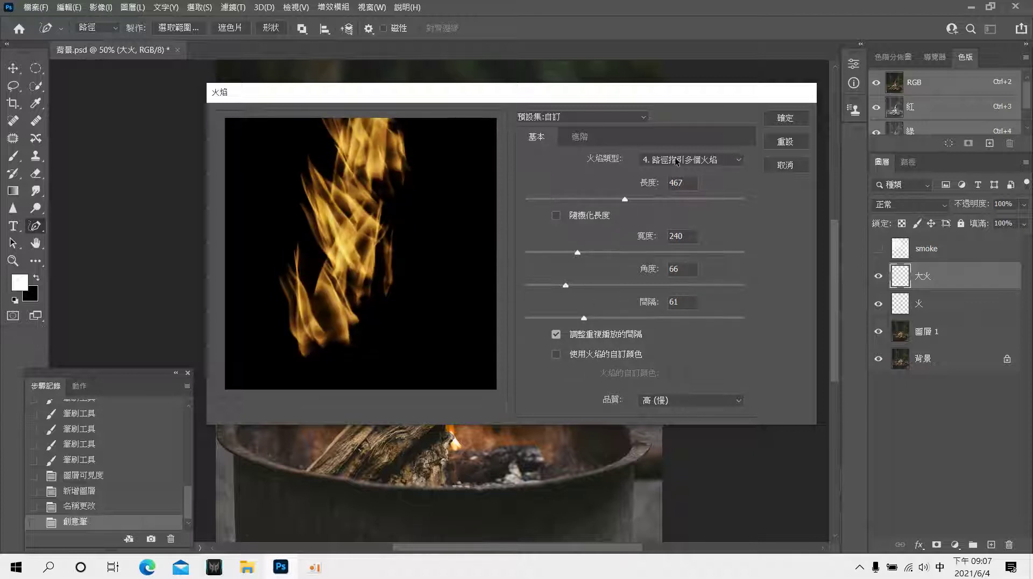
click(578, 136)
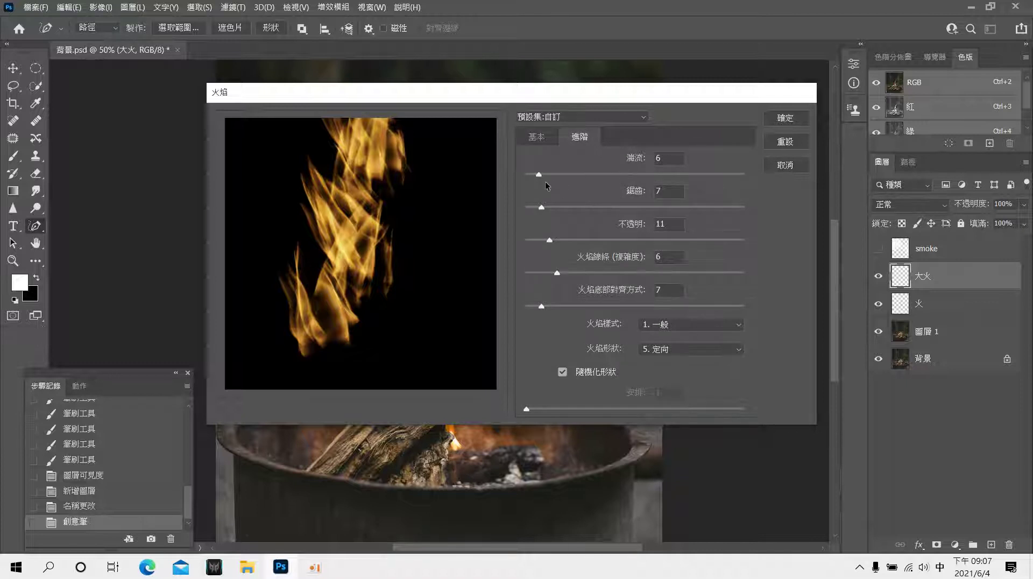
- Set advanced flame turbulence 7, jaggedness 9, lower opacity, flame lines 3, and adjust base alignment
mouse_move(538, 174)
mouse_down()
mouse_move(598, 173)
mouse_move(529, 176)
mouse_up()
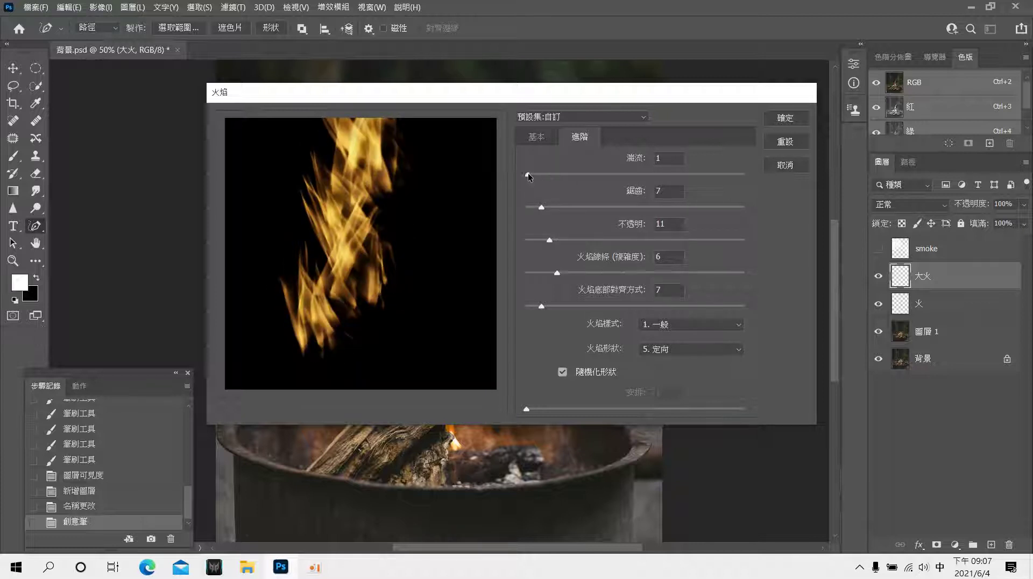
drag(715, 171, 542, 176)
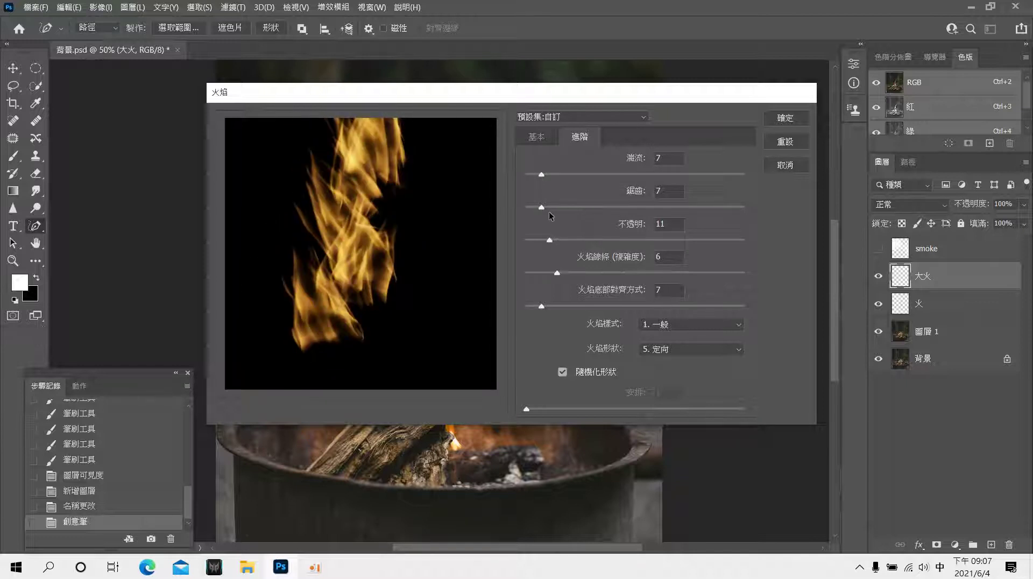
drag(542, 207, 560, 206)
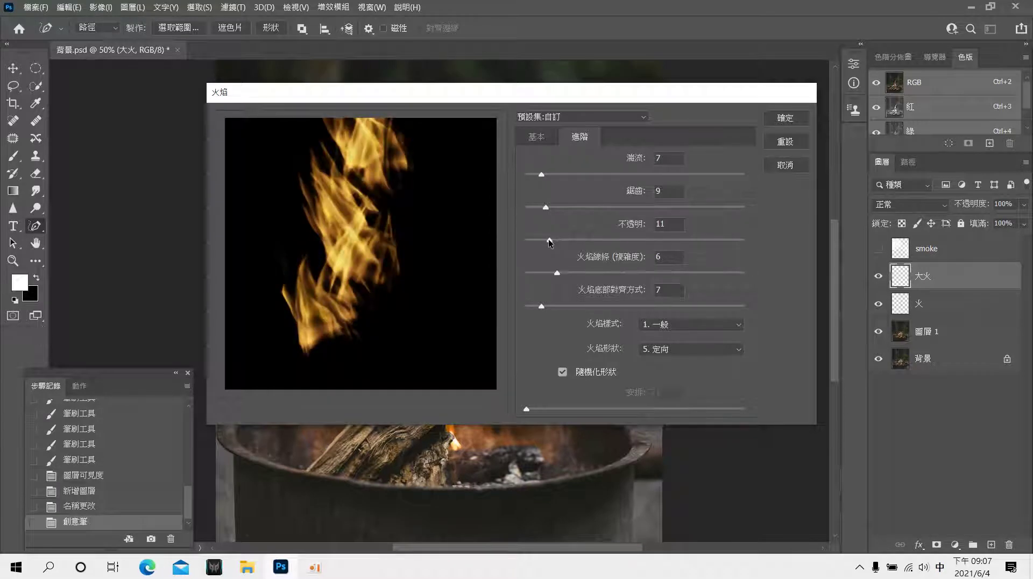
drag(549, 241, 535, 240)
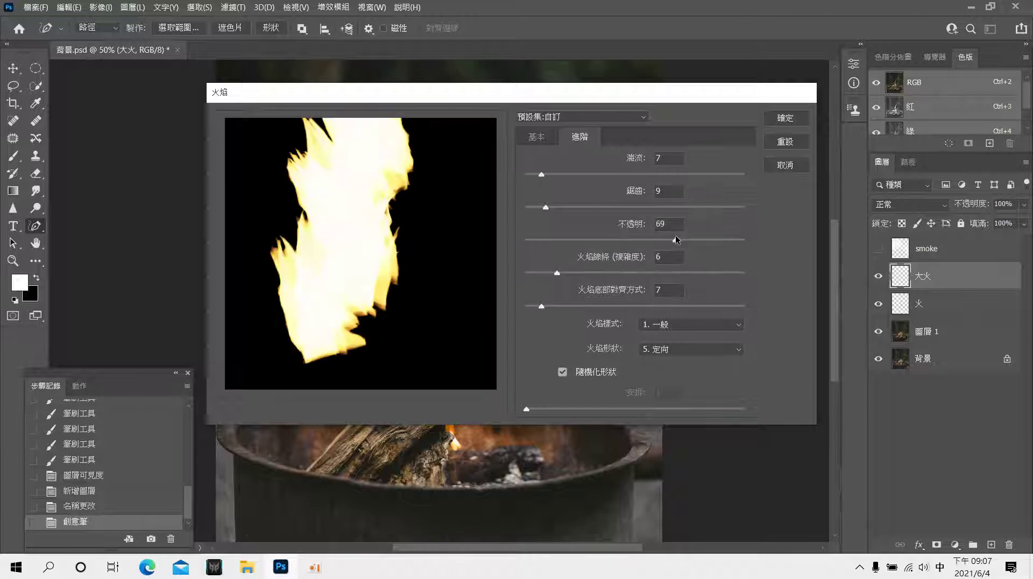
drag(680, 241, 542, 240)
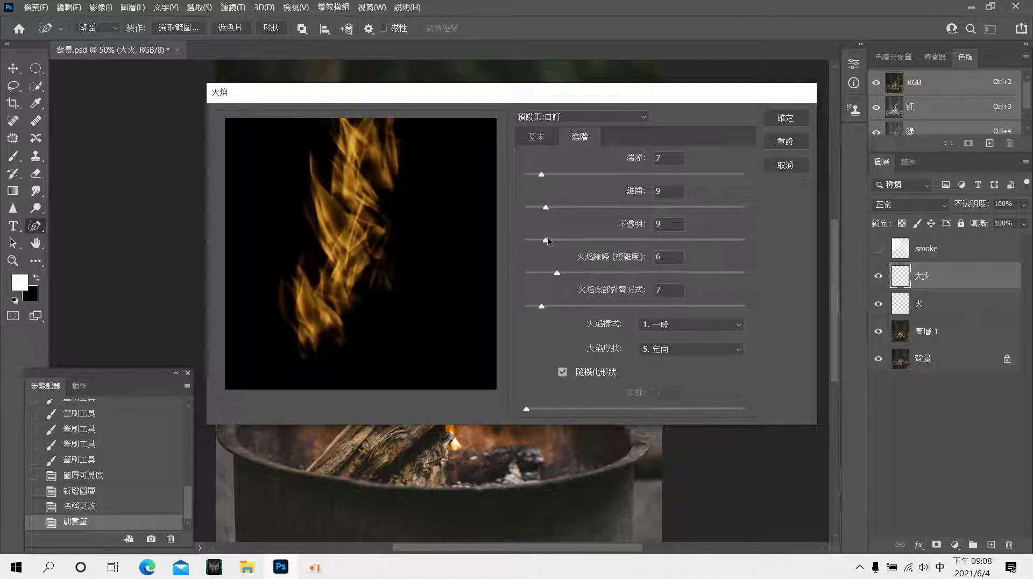
drag(542, 240, 541, 240)
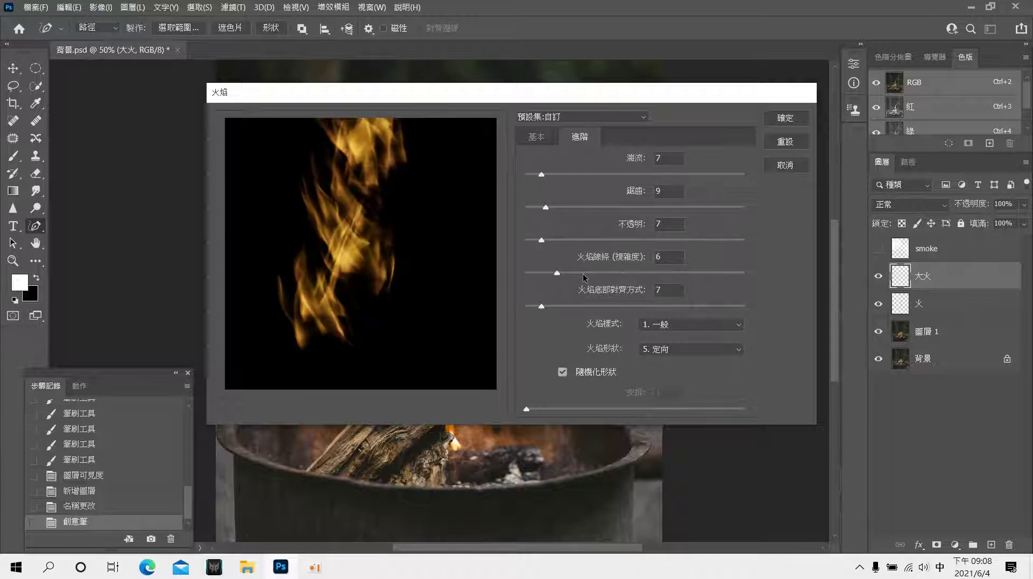
mouse_move(557, 273)
mouse_down()
mouse_move(537, 272)
mouse_move(695, 274)
mouse_move(541, 274)
mouse_up()
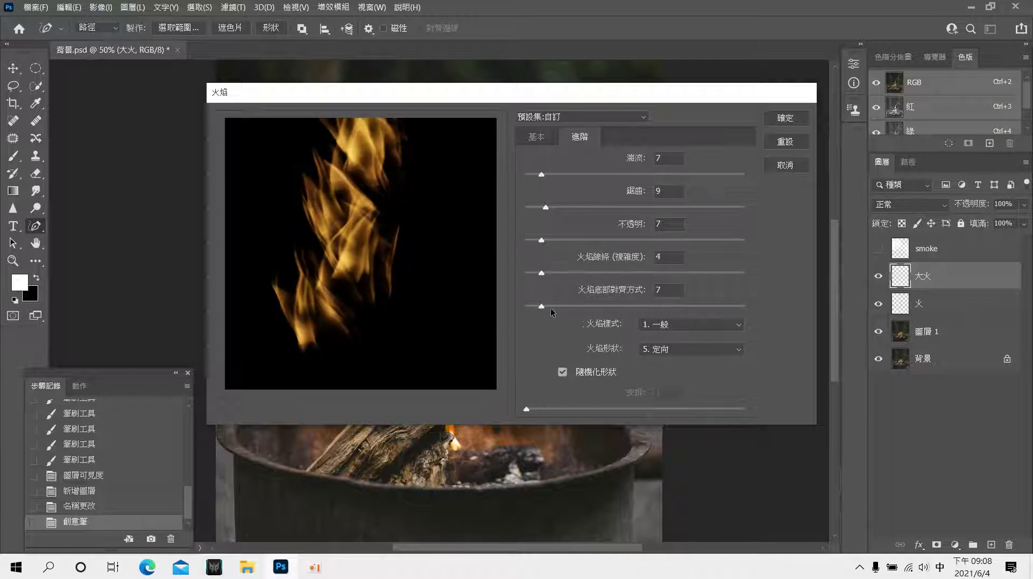
mouse_move(541, 307)
mouse_down()
mouse_move(686, 307)
mouse_move(546, 305)
mouse_up()
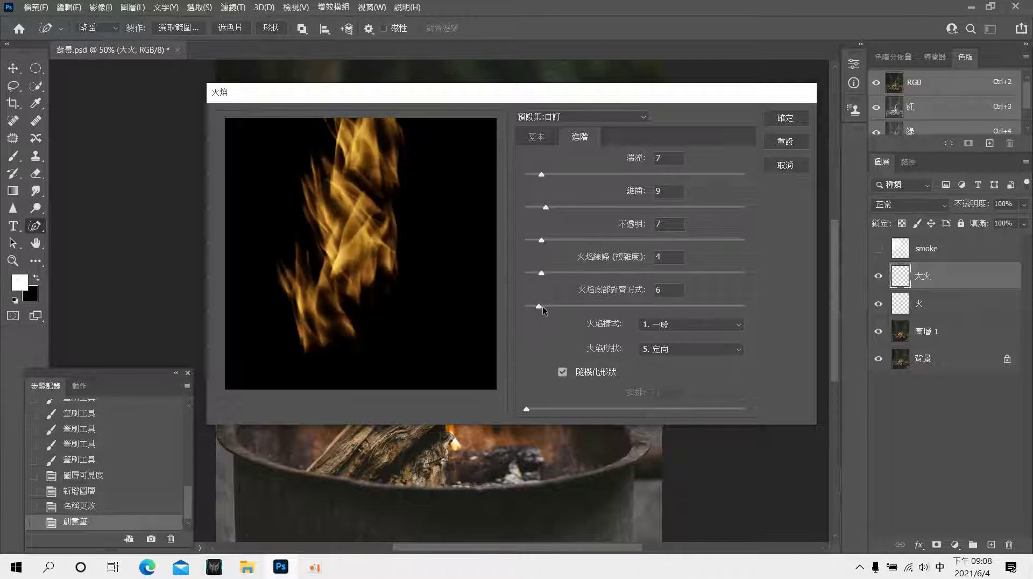
- Try the 猛烈 and 平坦 flame styles, then return to 一般
click(739, 330)
click(713, 344)
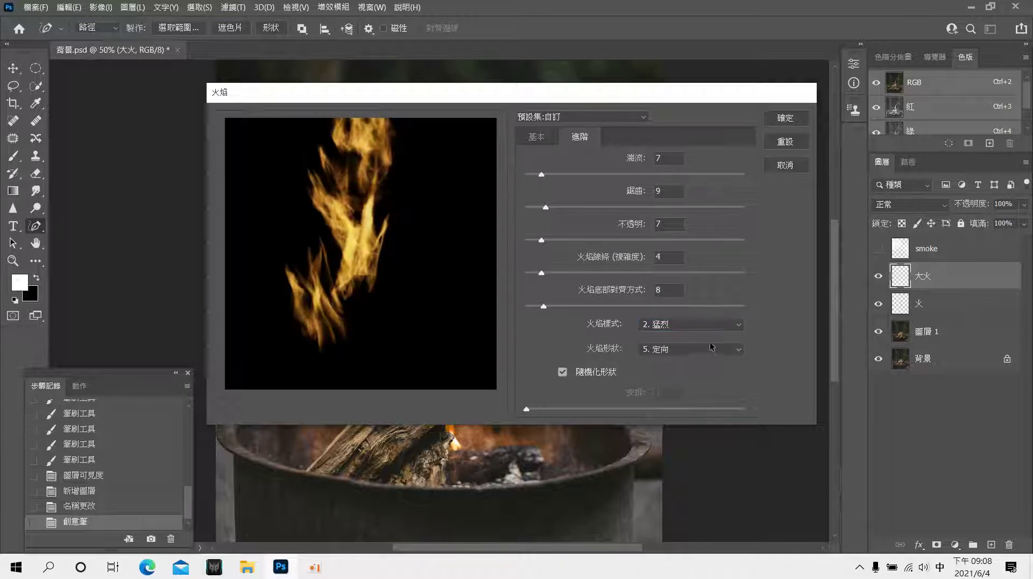
click(734, 325)
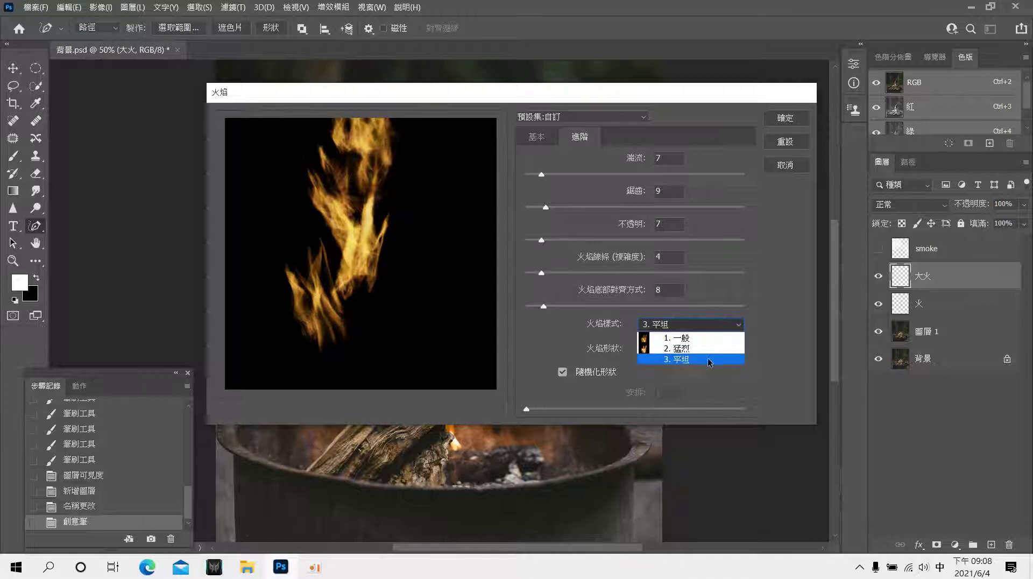
click(678, 356)
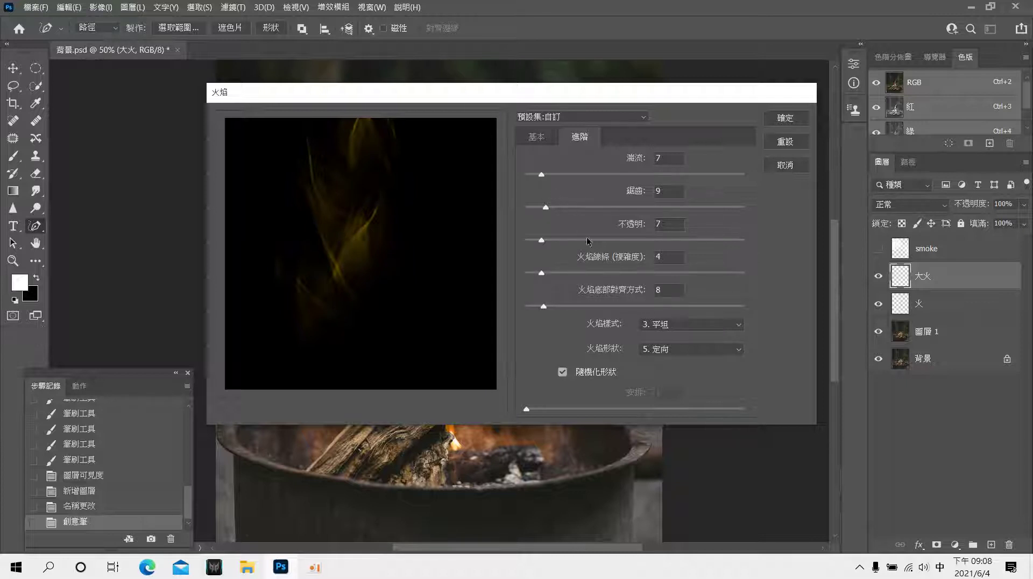
click(673, 324)
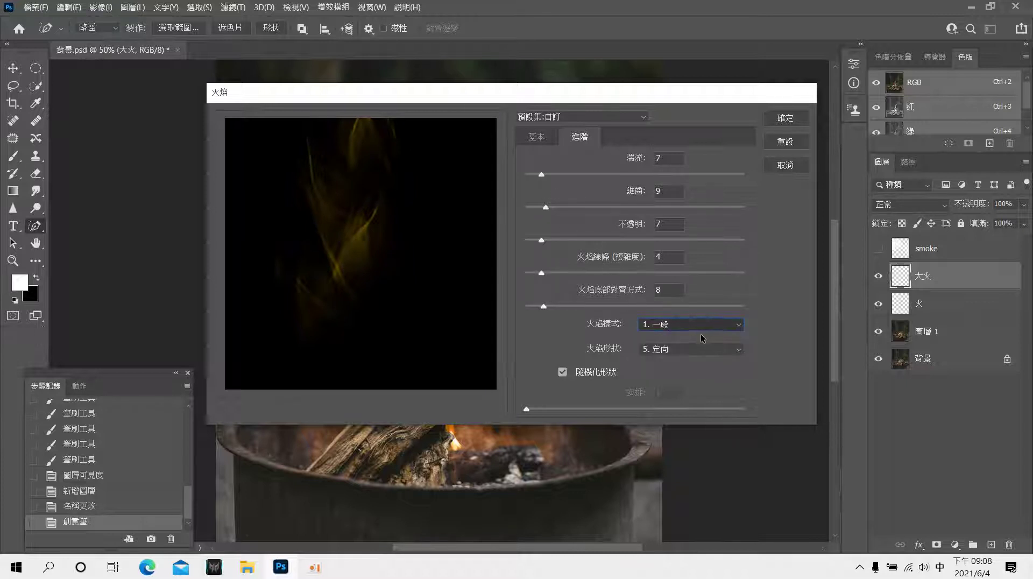
- Try several flame shapes, turn off randomized shapes, and settle on 定向
click(662, 350)
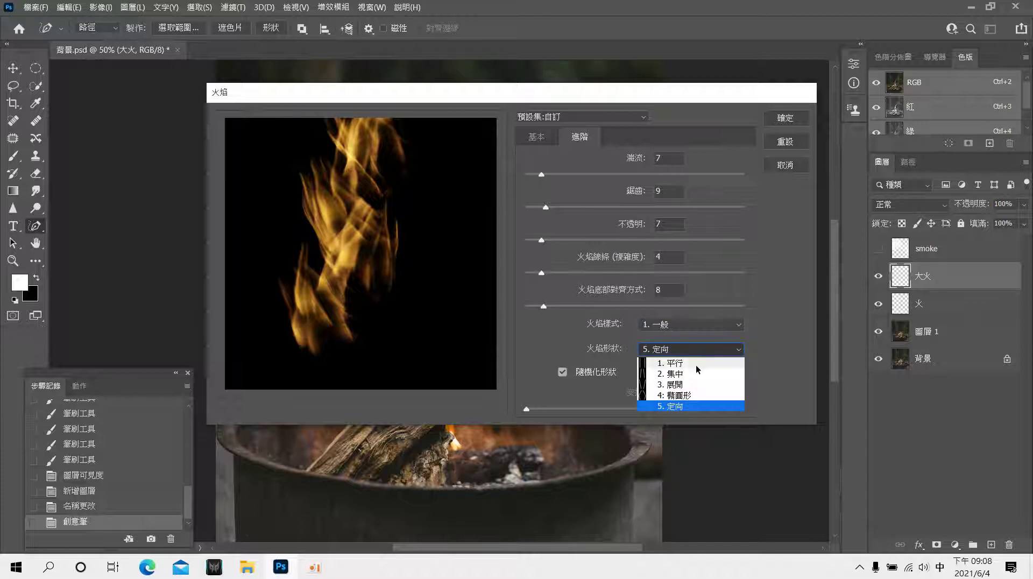
key(Up)
key(Up)
key(Up)
key(Return)
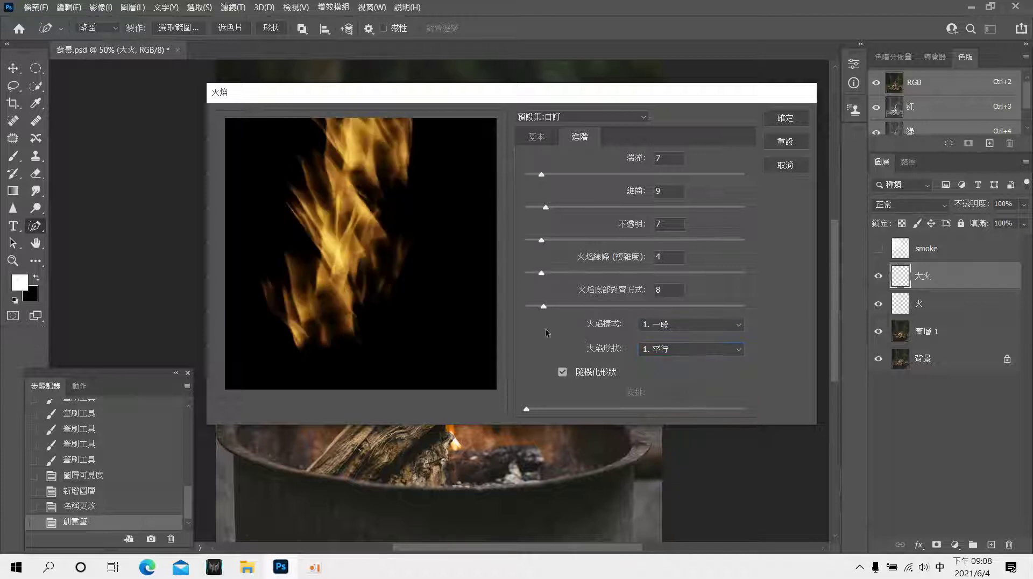
click(700, 348)
click(658, 372)
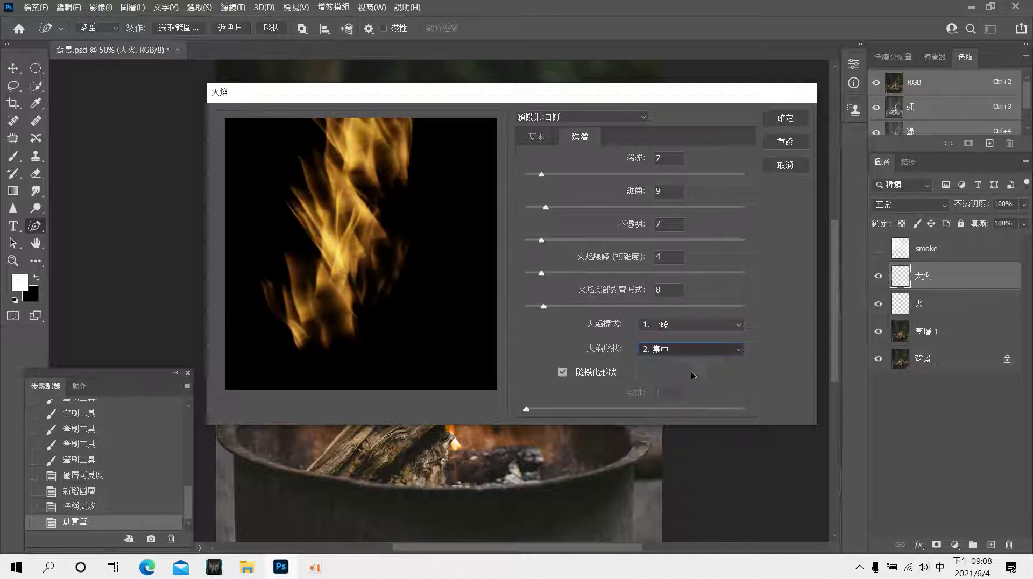
click(689, 349)
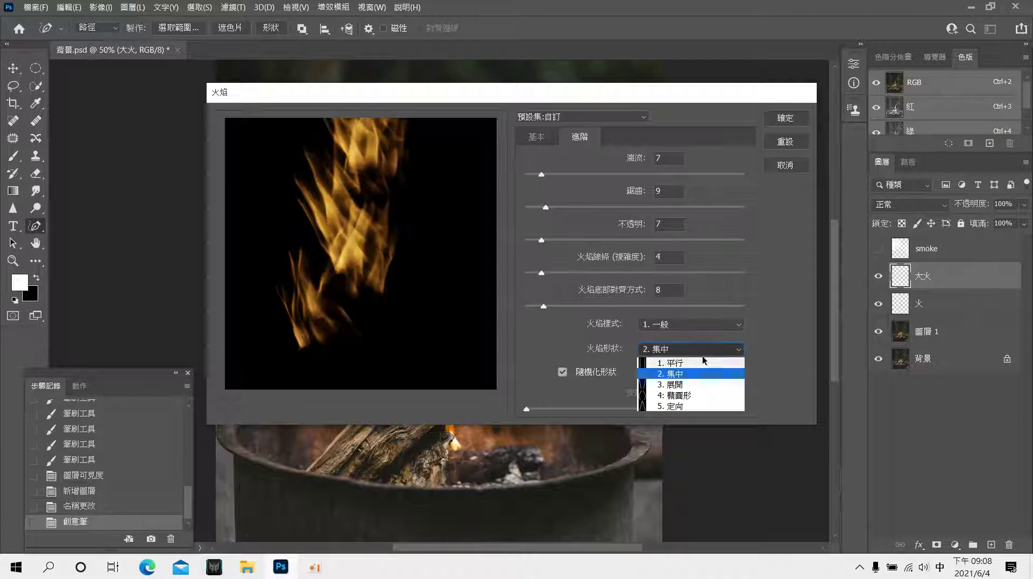
click(697, 385)
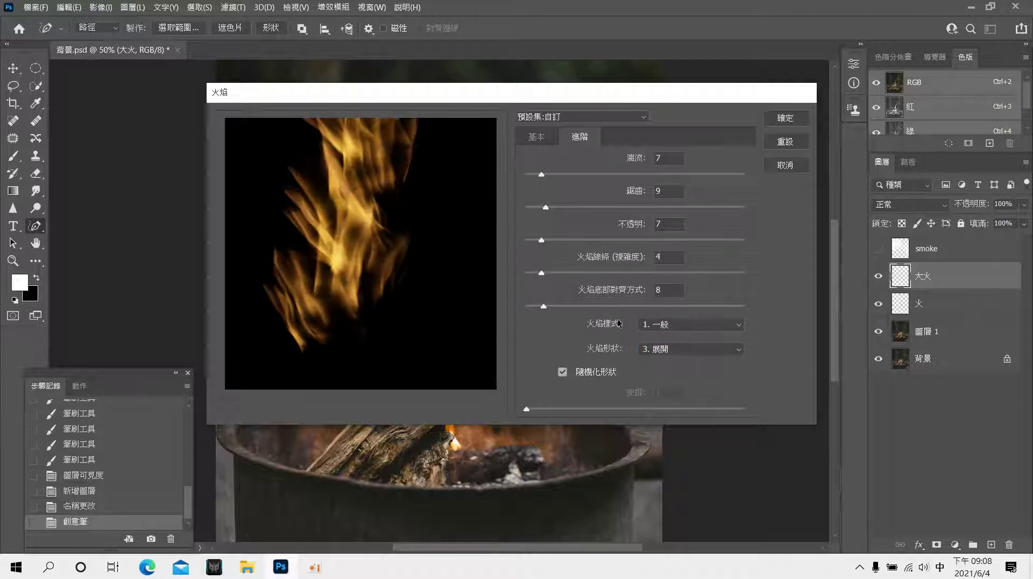
click(694, 358)
click(686, 394)
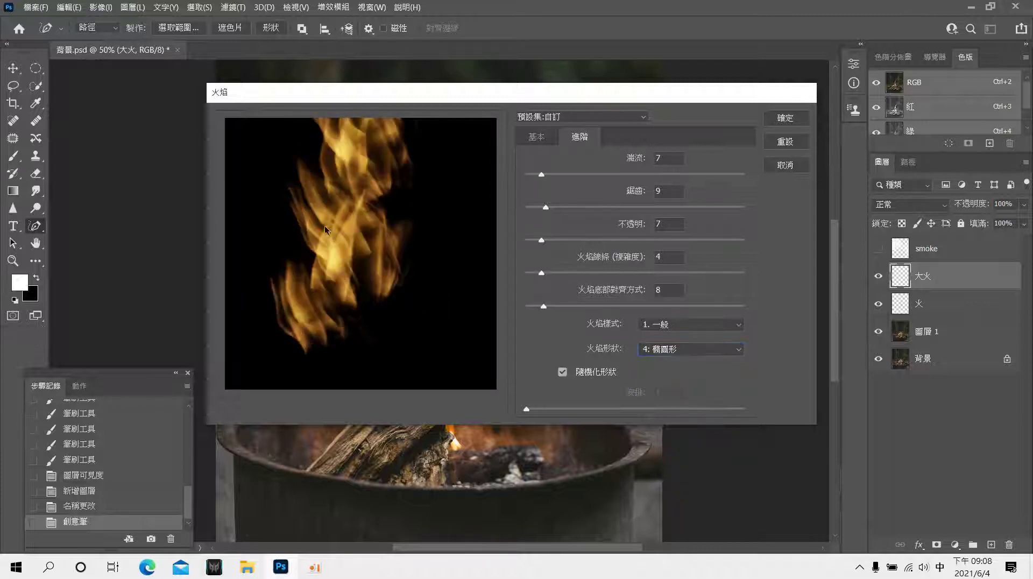
click(720, 351)
click(585, 376)
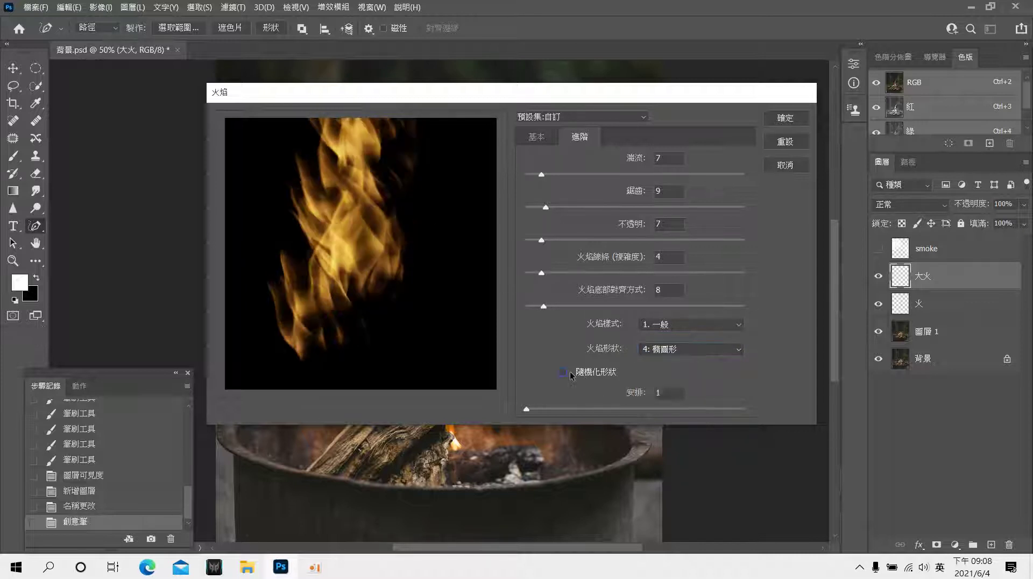
click(719, 354)
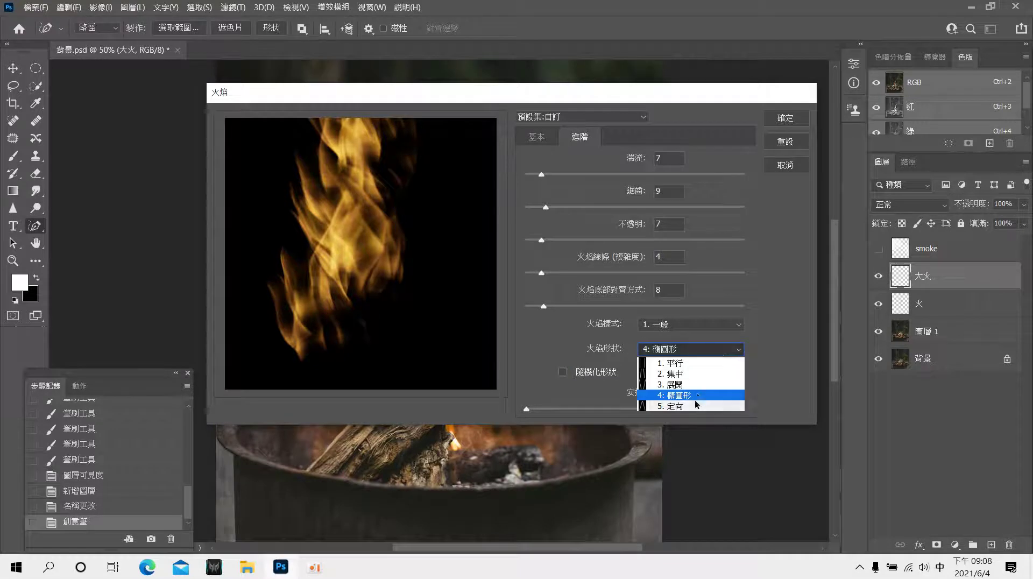
click(675, 406)
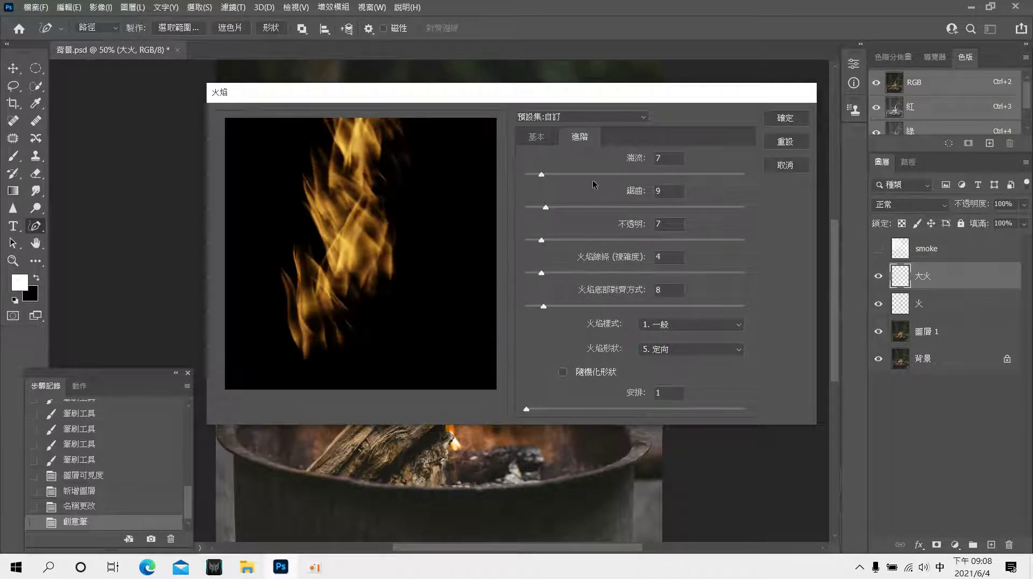
- Set length 300, width 172 and interval 44, and render the flame
click(534, 136)
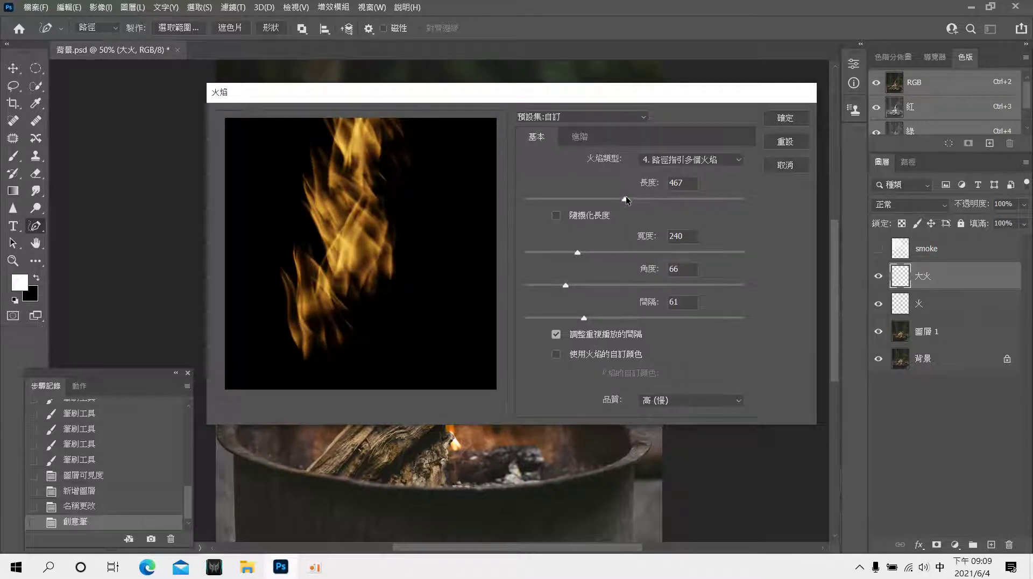
drag(624, 198, 604, 199)
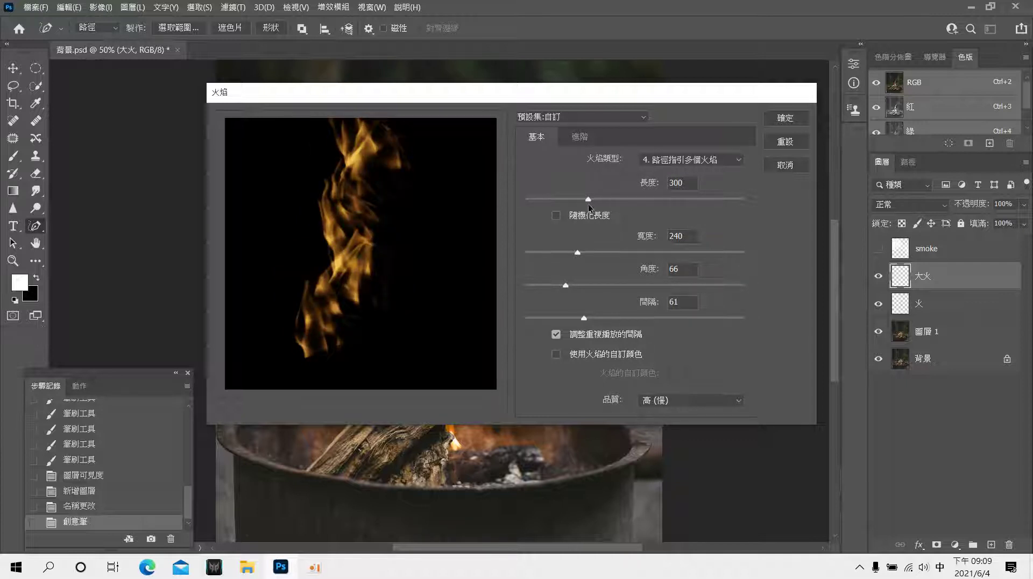
drag(577, 253, 563, 251)
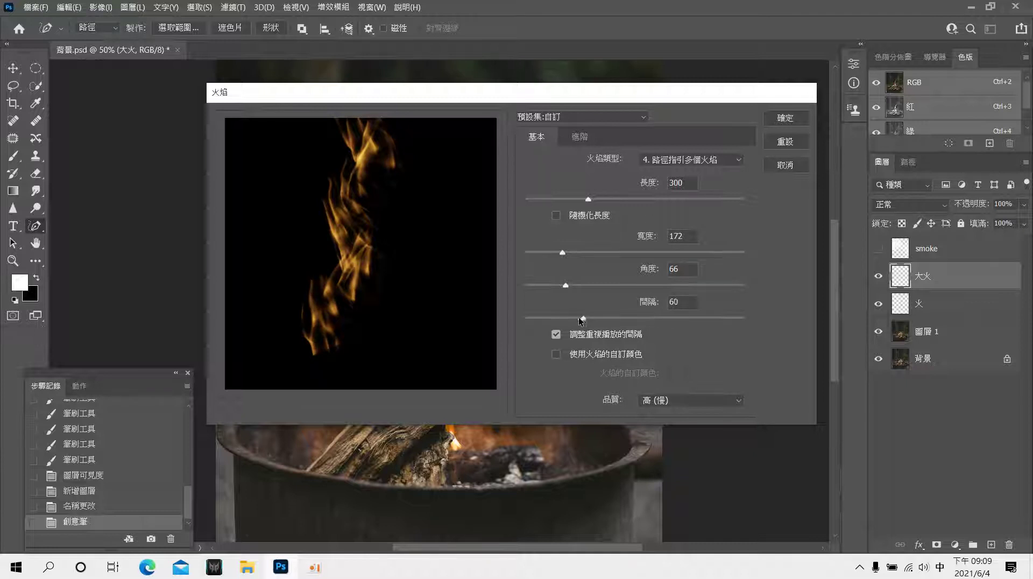
drag(582, 317, 563, 318)
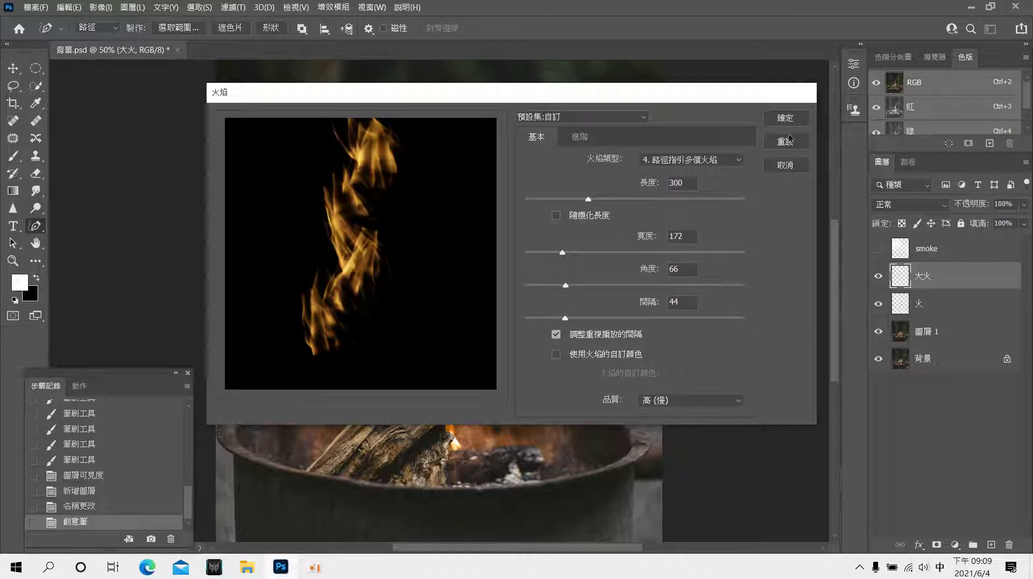
click(785, 118)
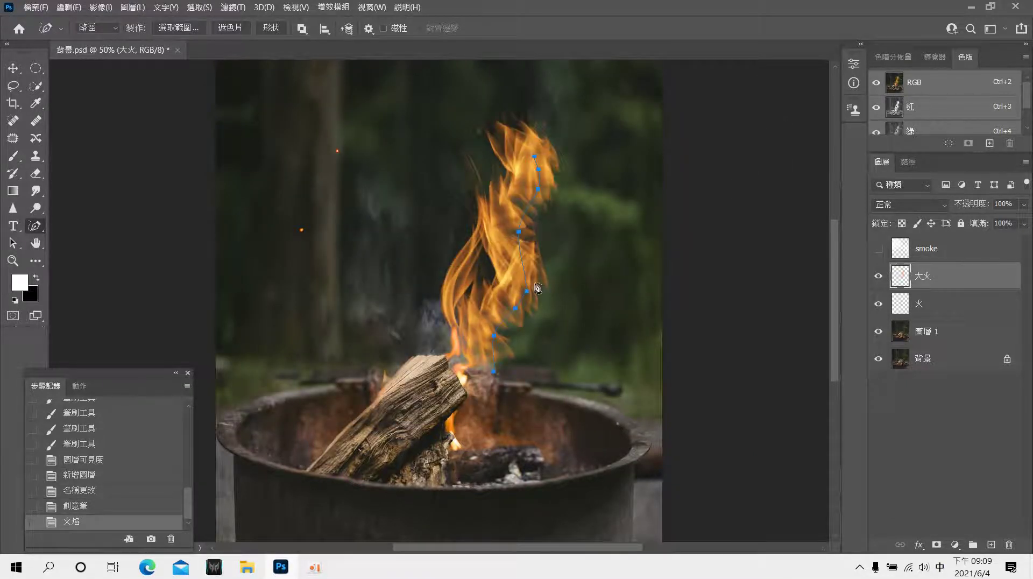
- Drag the 大火 flames down-right onto the logs, delete the Work Path, and deselect layers
click(14, 69)
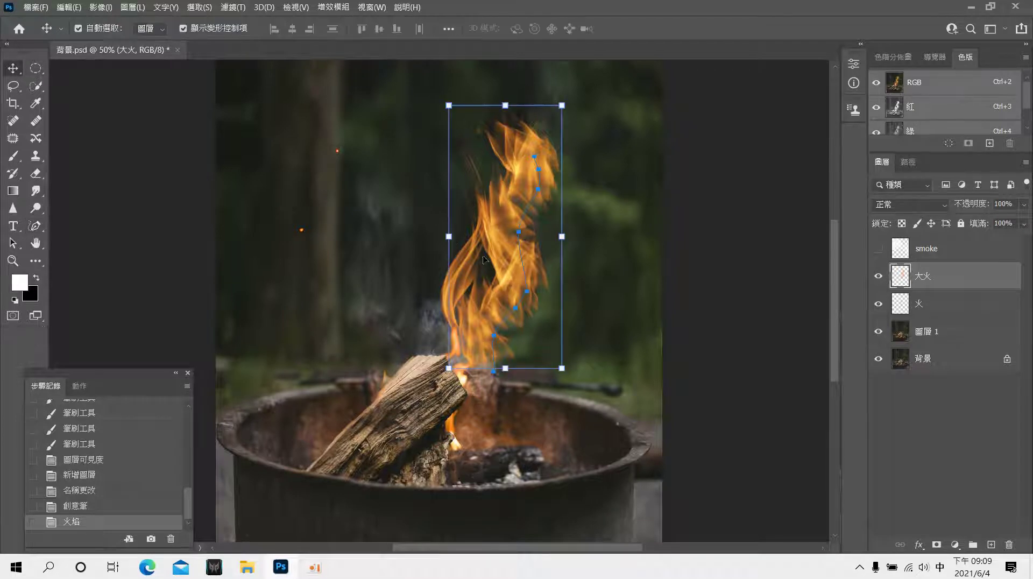
mouse_move(504, 260)
mouse_down()
mouse_move(547, 324)
mouse_move(537, 315)
mouse_move(535, 378)
mouse_move(514, 379)
mouse_up()
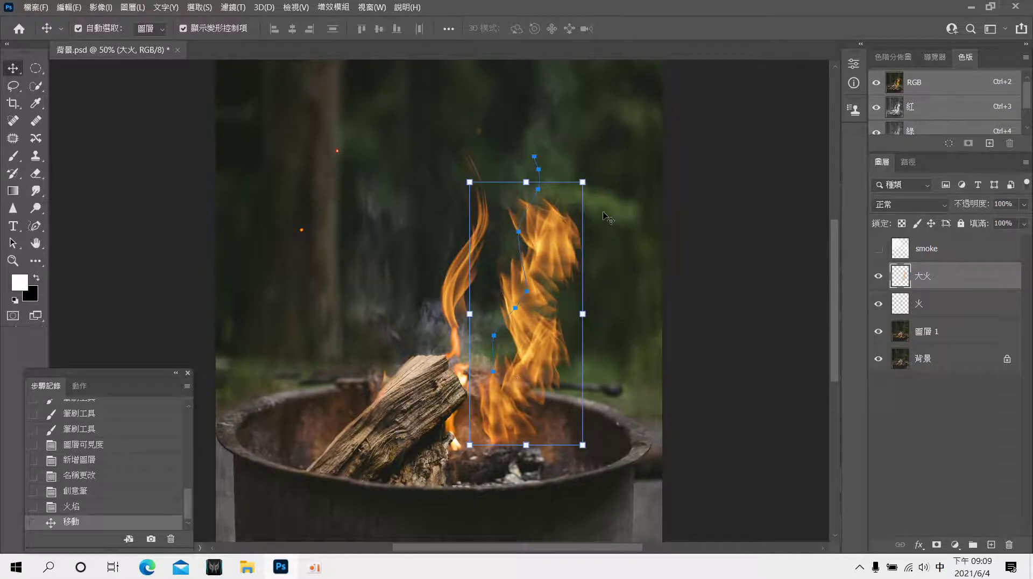
click(908, 161)
right_click(937, 191)
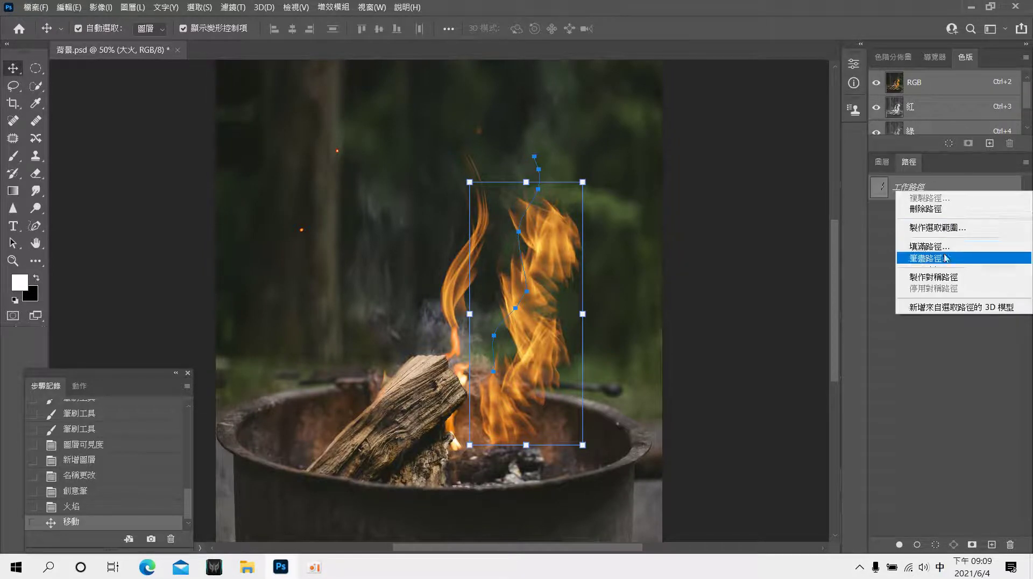
click(936, 208)
click(809, 262)
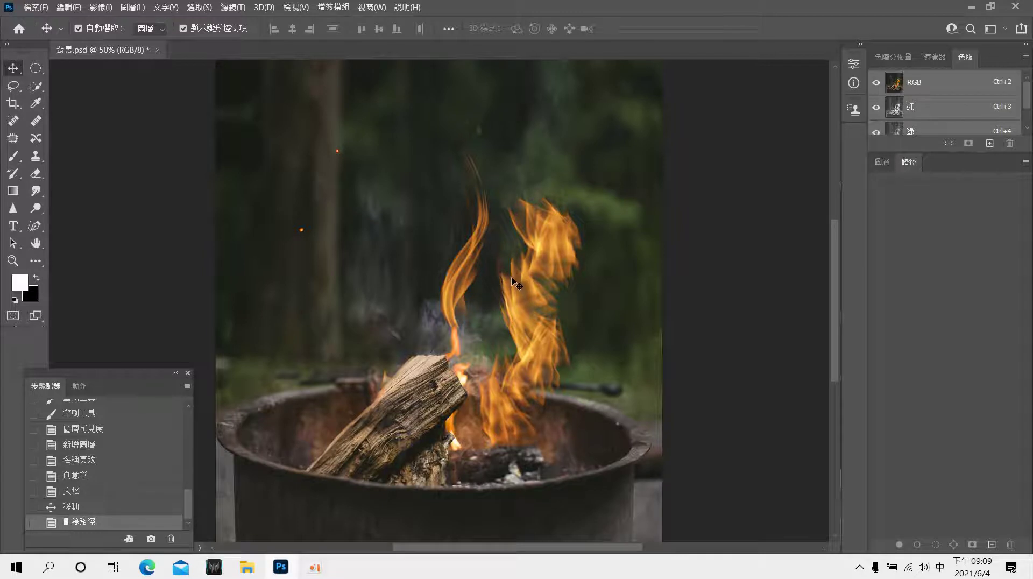
- Choose the Brush tool and start importing brushes from the preset options menu
click(13, 156)
click(99, 30)
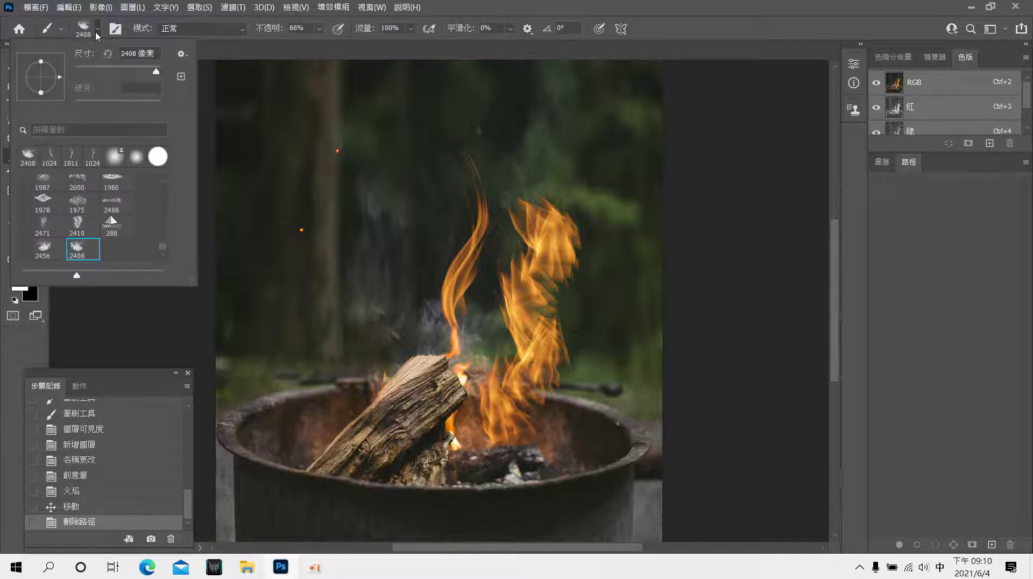
click(182, 53)
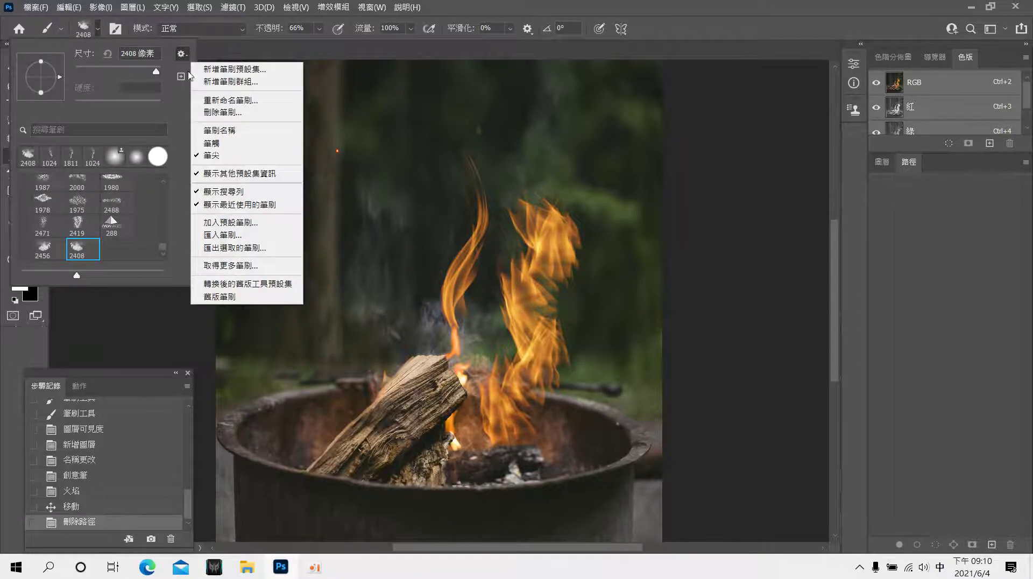
click(264, 237)
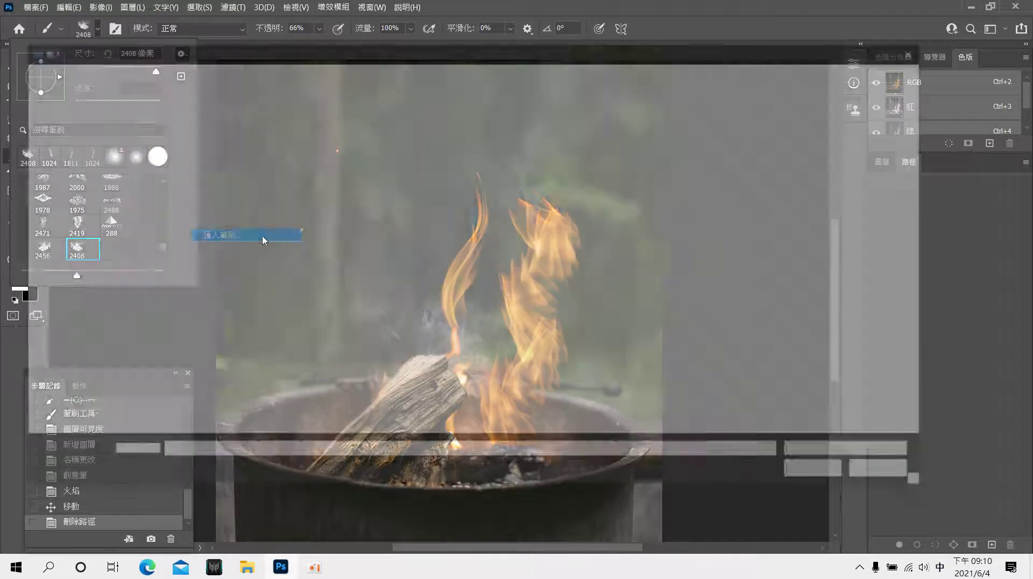
- Browse the brush folders, entering 143-155_GRUNGE and the 150-Crack Brushes I folder
click(276, 73)
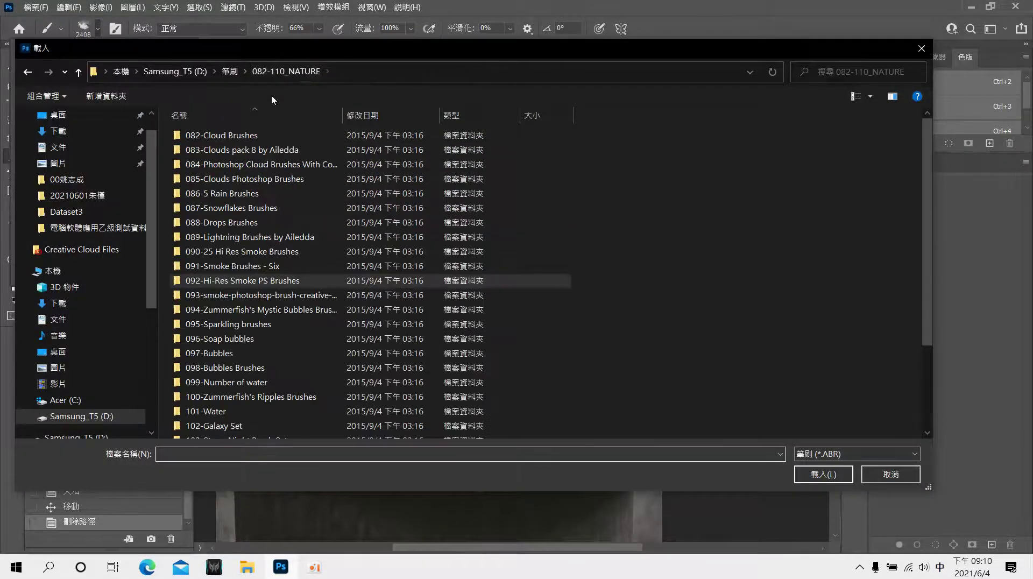
scroll(252, 317, down, 2)
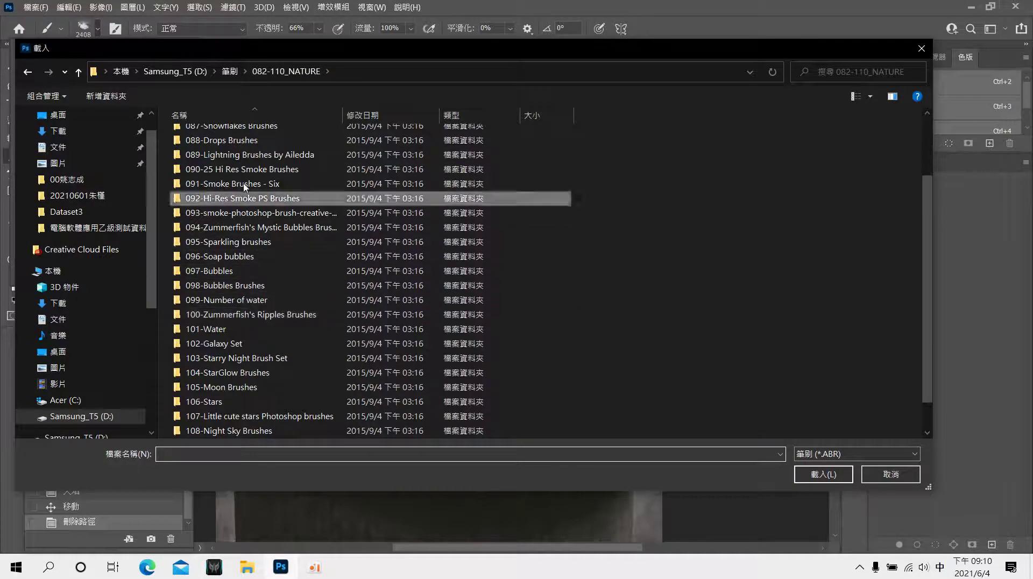
click(230, 71)
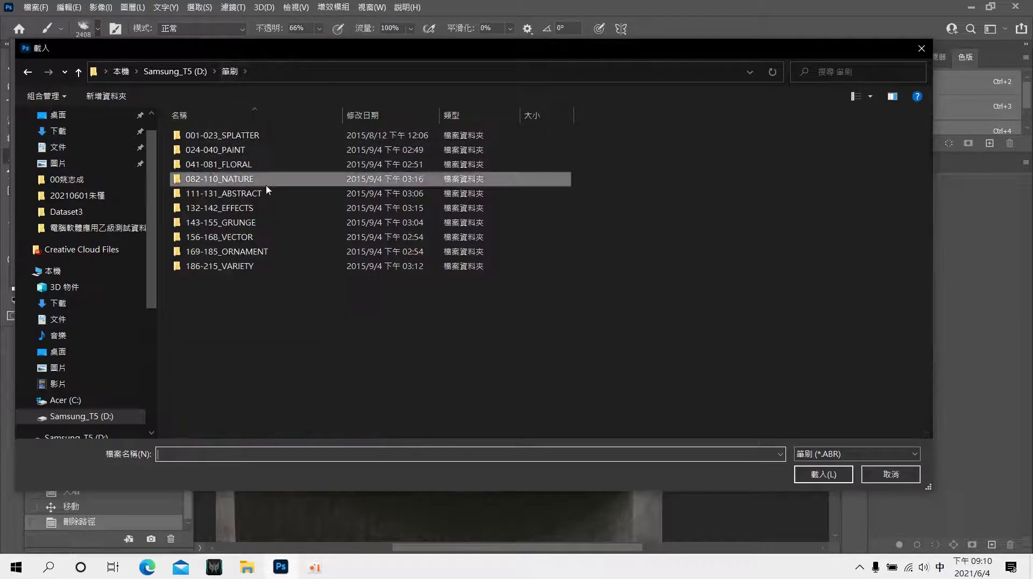
double_click(237, 222)
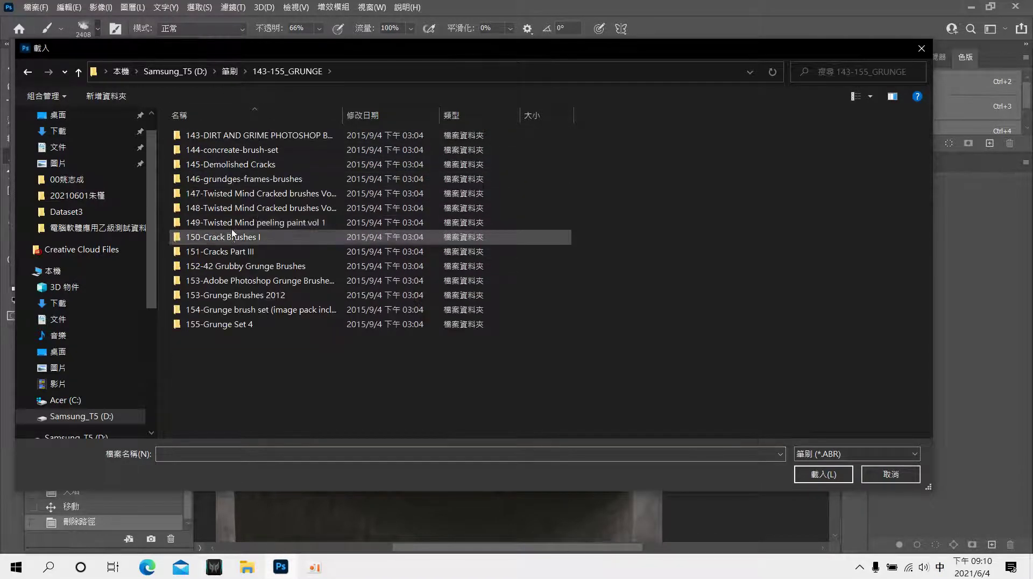
click(232, 237)
click(232, 237)
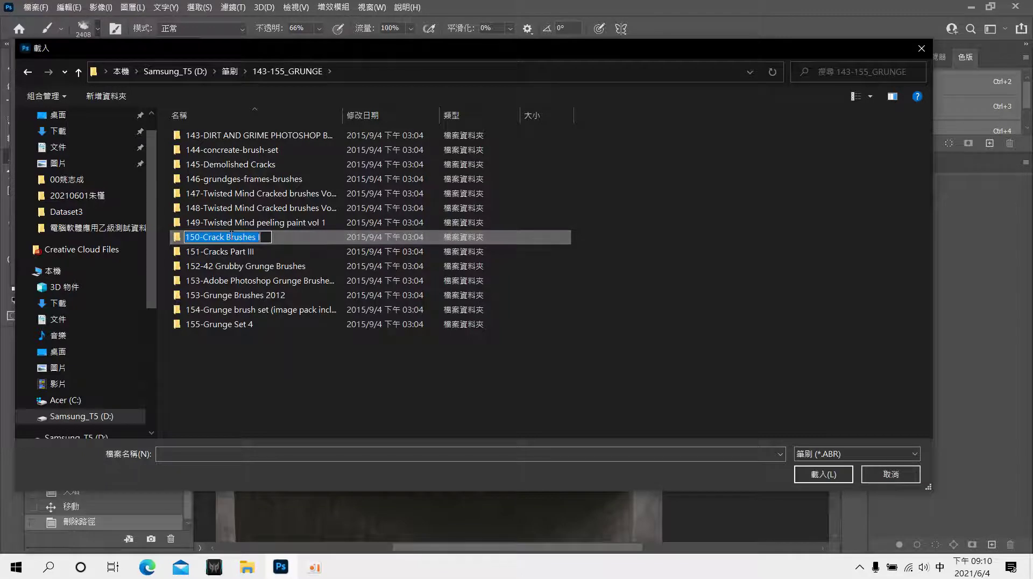
click(279, 240)
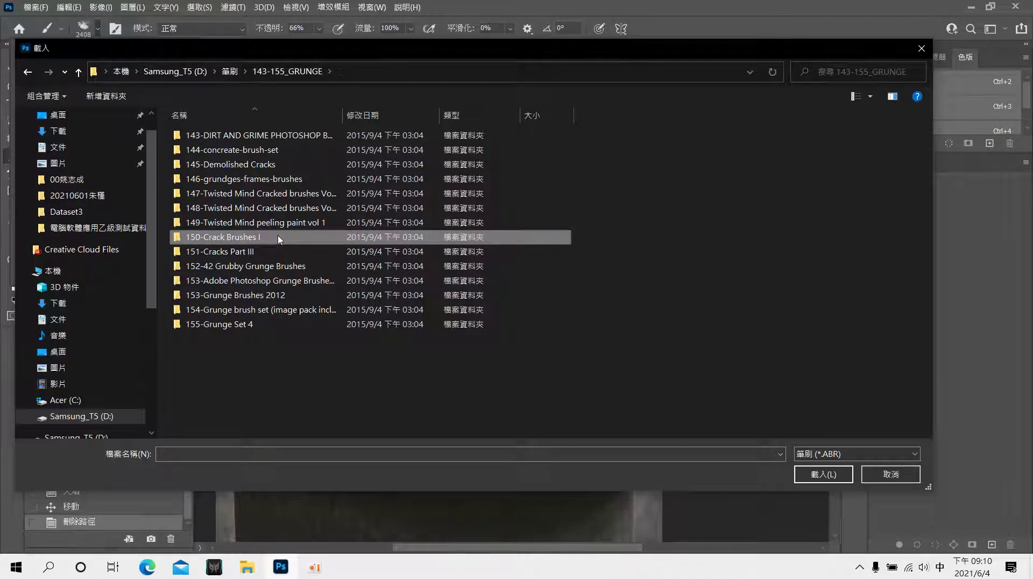
mouse_move(268, 236)
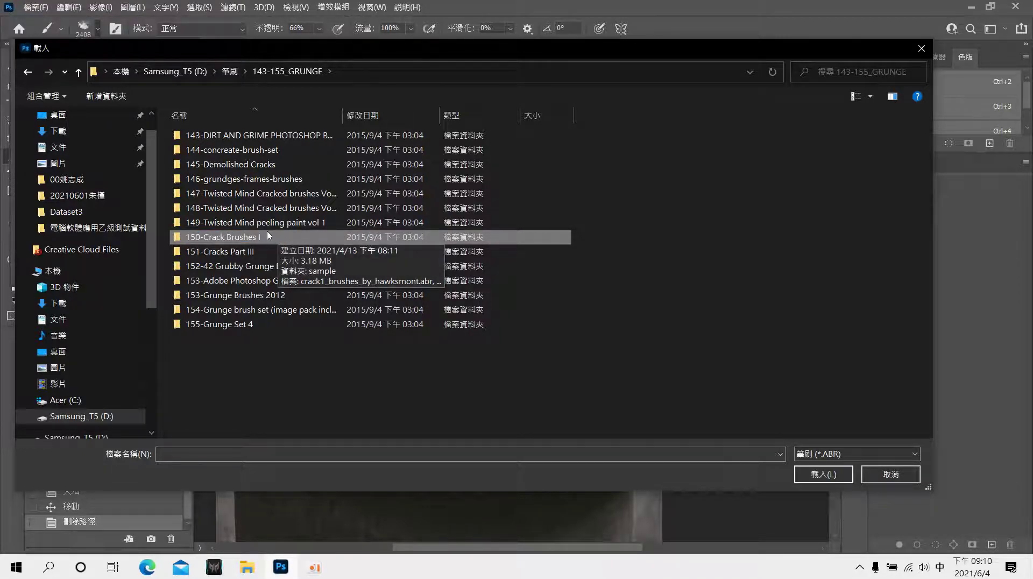
- Load the ABR file from 132-142_EFFECTS > 132-150 Light Effect Brushes
click(230, 71)
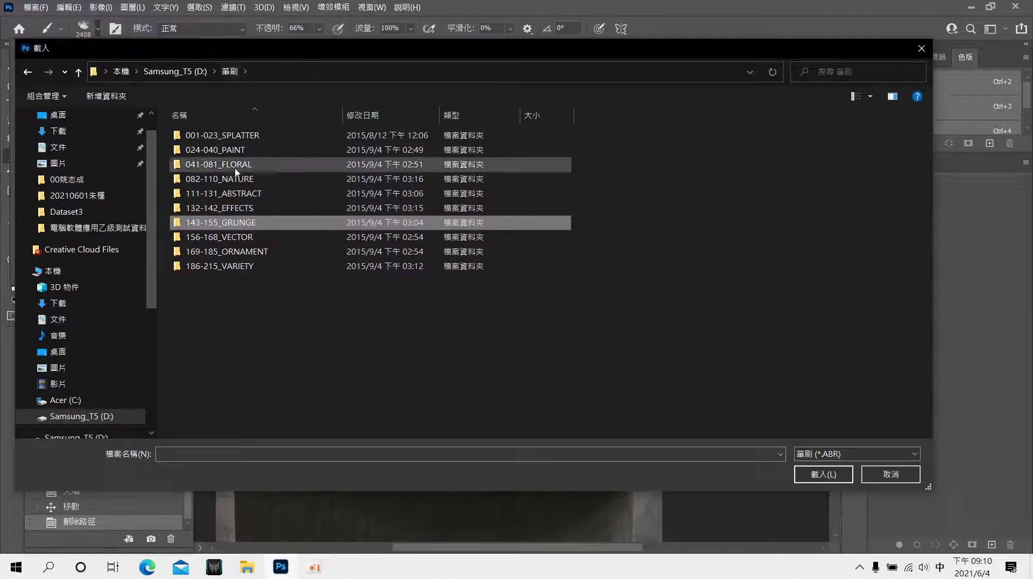
double_click(222, 213)
double_click(231, 135)
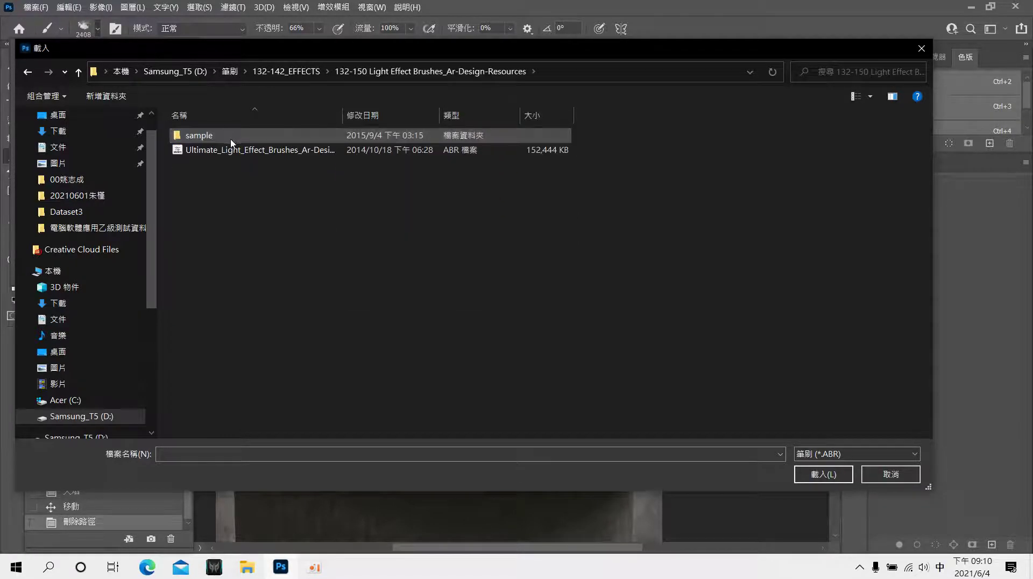
click(229, 151)
click(823, 474)
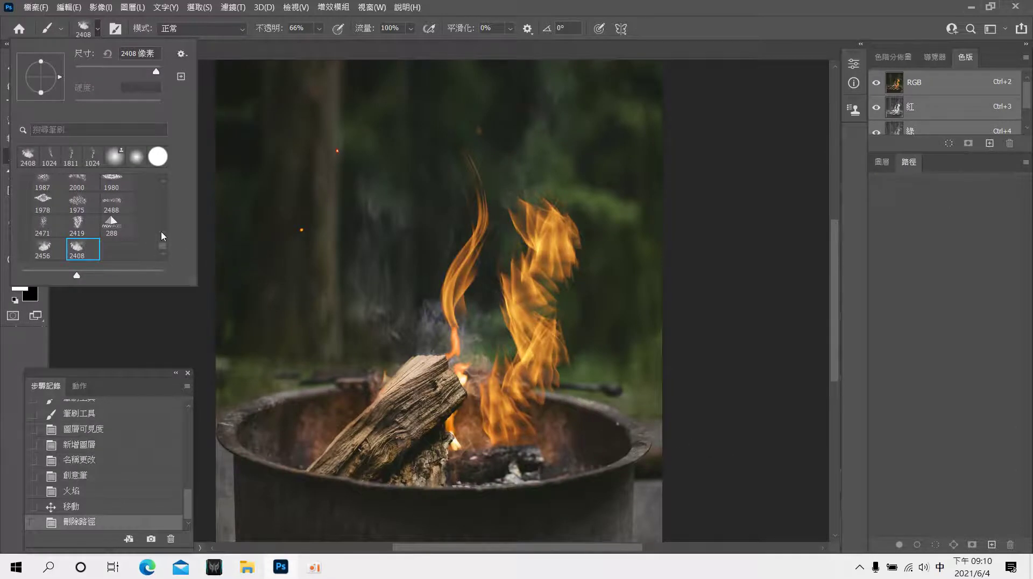
- Expand the loaded Light Effect set and pick the 799 brush, keeping Normal blending
scroll(161, 248, down, 2)
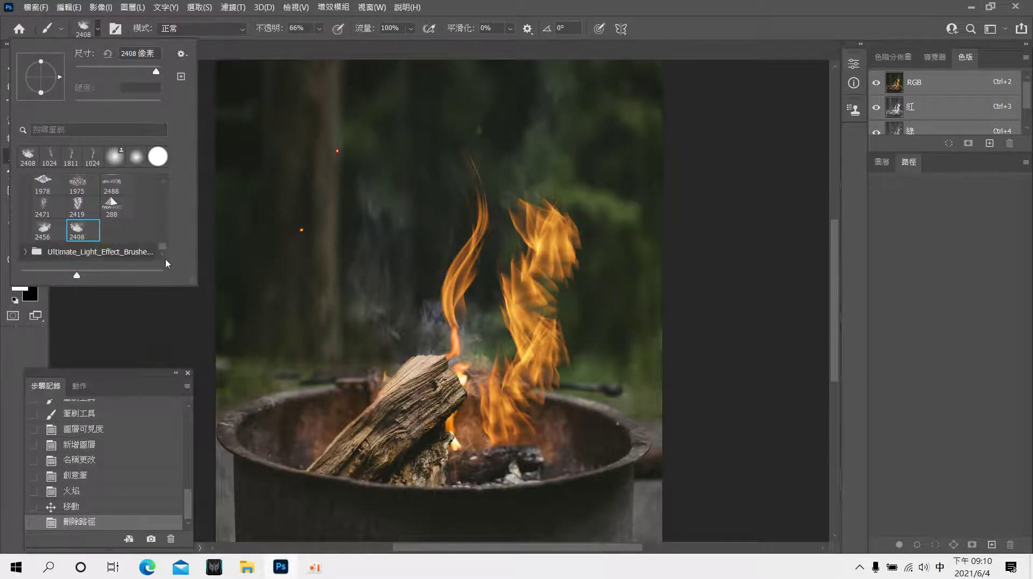
click(93, 253)
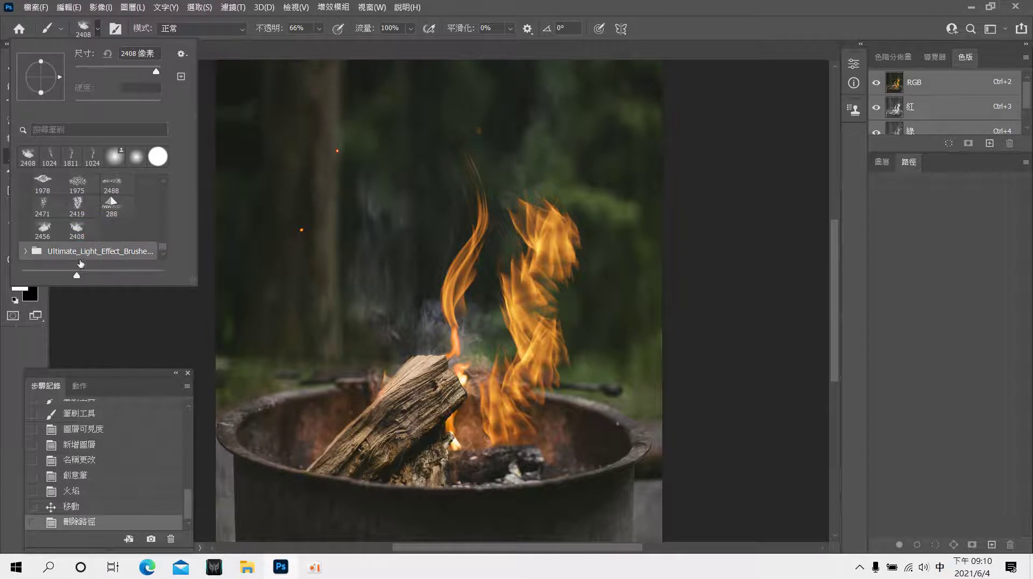
click(25, 252)
drag(165, 226, 164, 256)
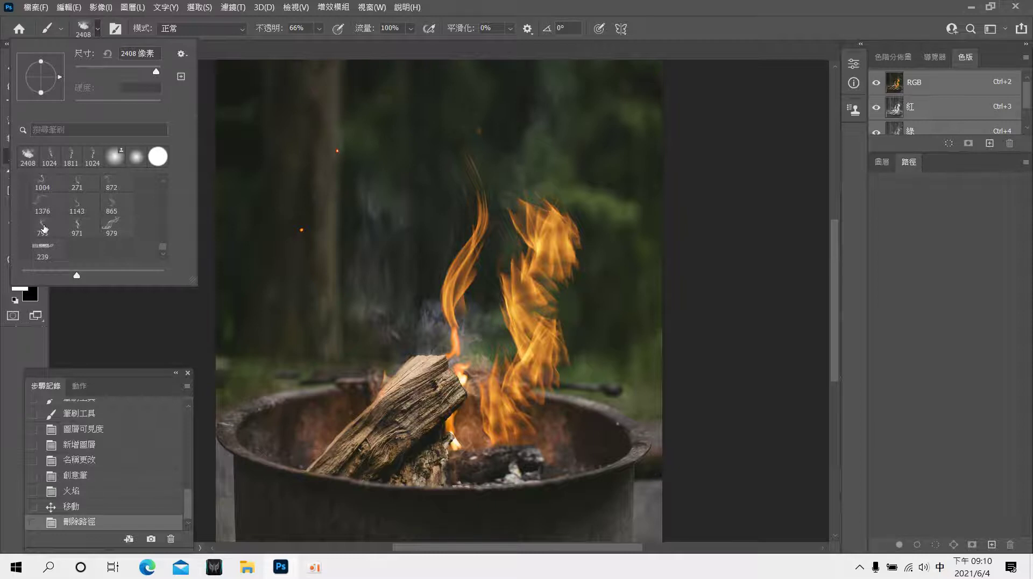
click(46, 232)
click(202, 29)
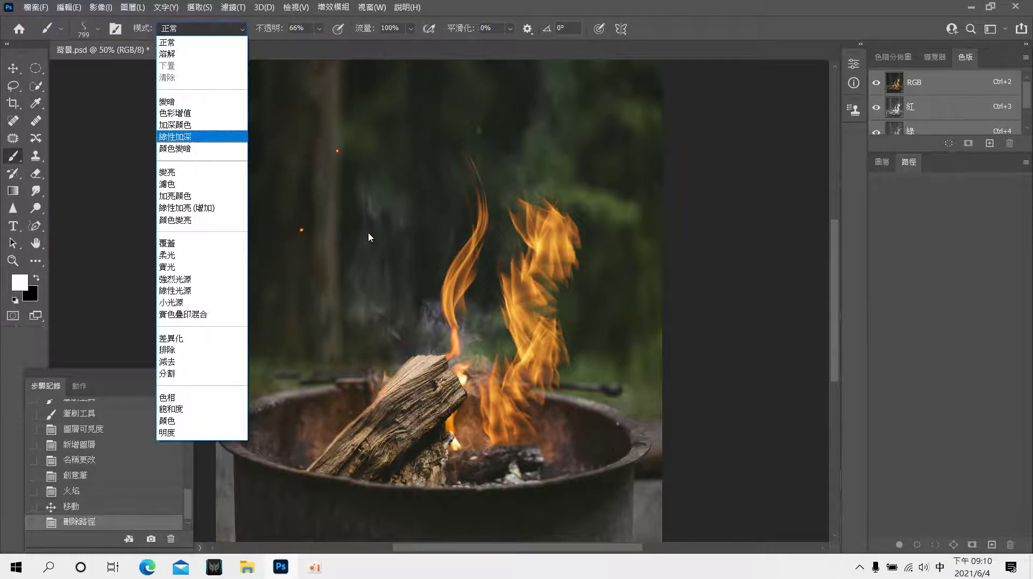
click(883, 170)
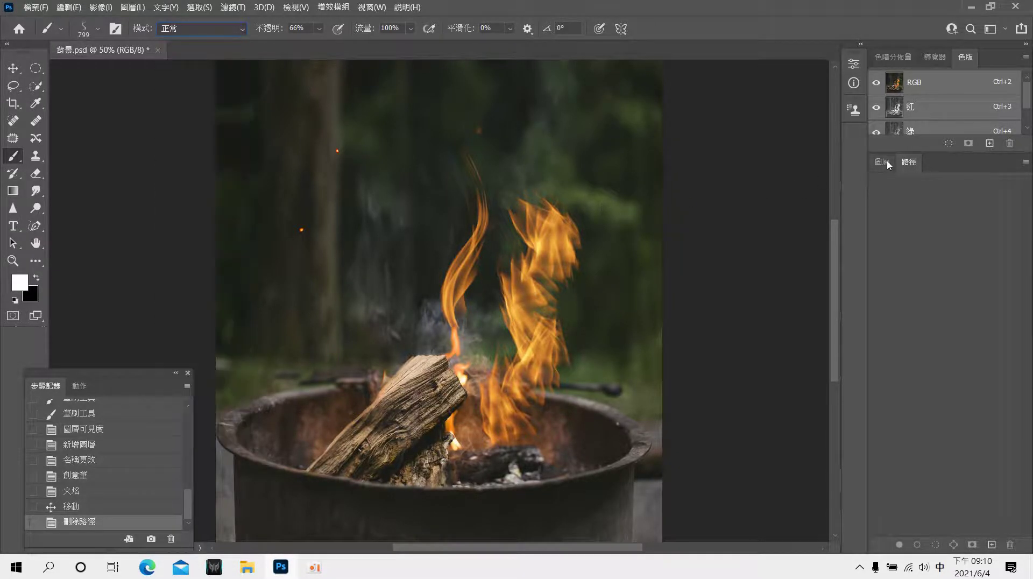
- Select 大火 and add the new layer 圖層 2 above it
click(882, 163)
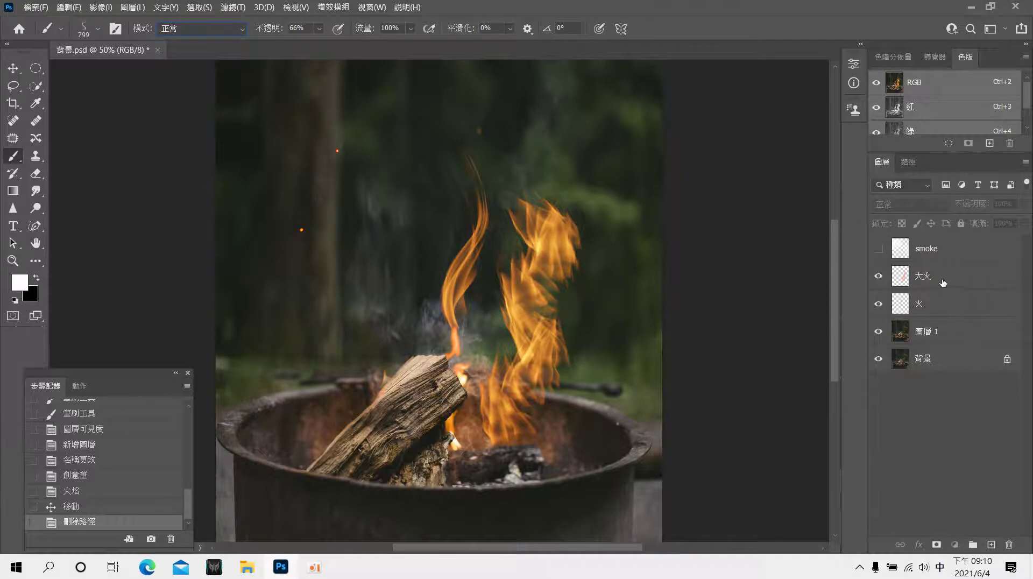
click(942, 277)
click(990, 545)
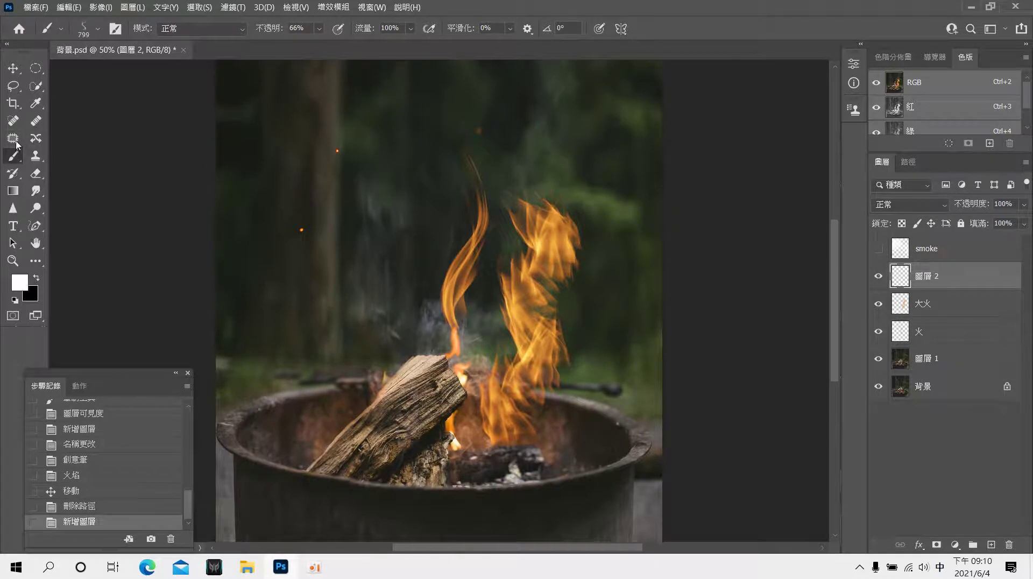
- Sample orange from the flame, set brush opacity to 100%, and undo the faint first stroke
click(36, 102)
click(511, 298)
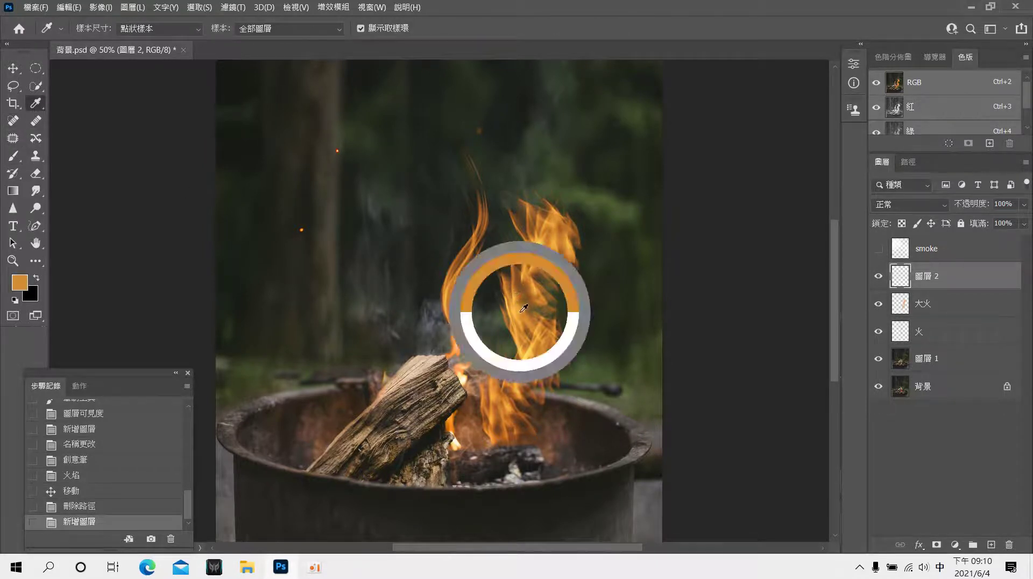
click(13, 156)
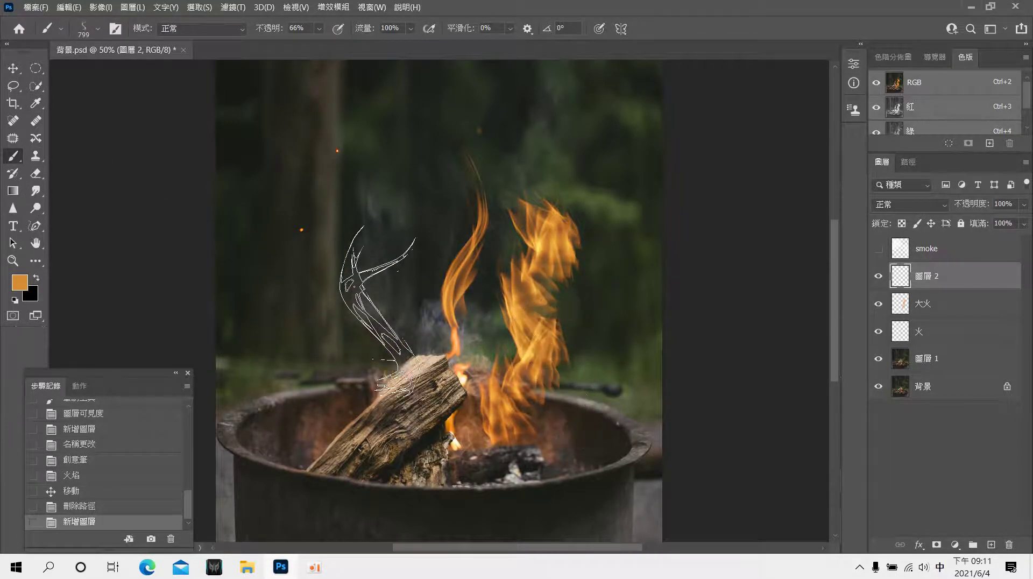
click(416, 280)
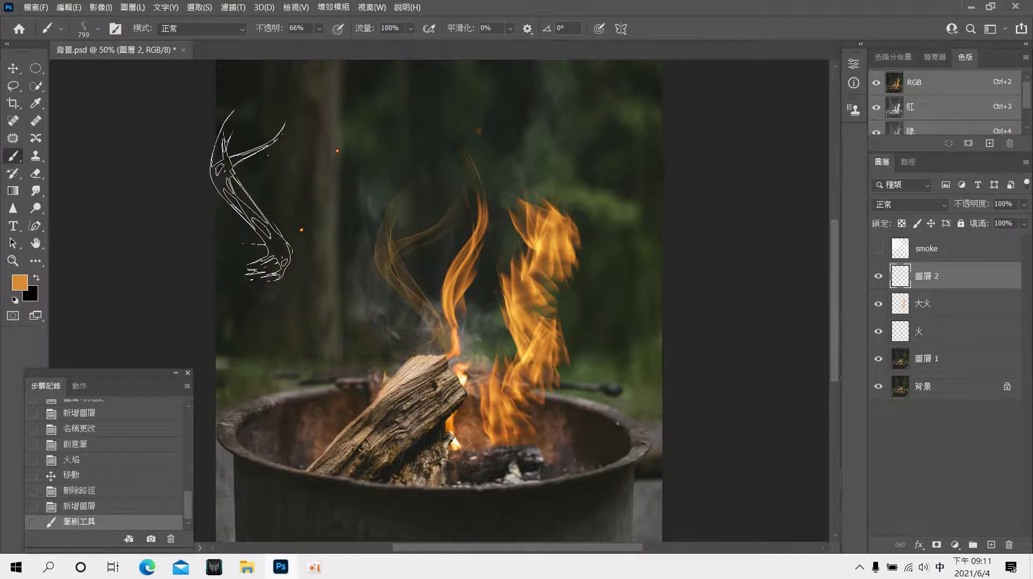
click(317, 31)
drag(328, 47, 366, 47)
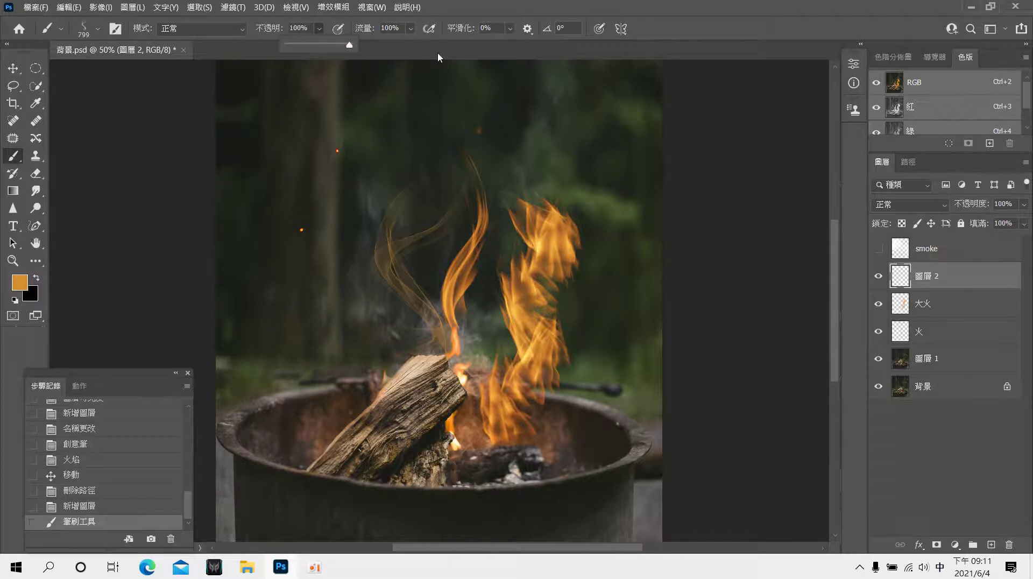
click(79, 509)
- Stamp four flame wisps around the left, centre and right flames on 圖層 2
click(397, 268)
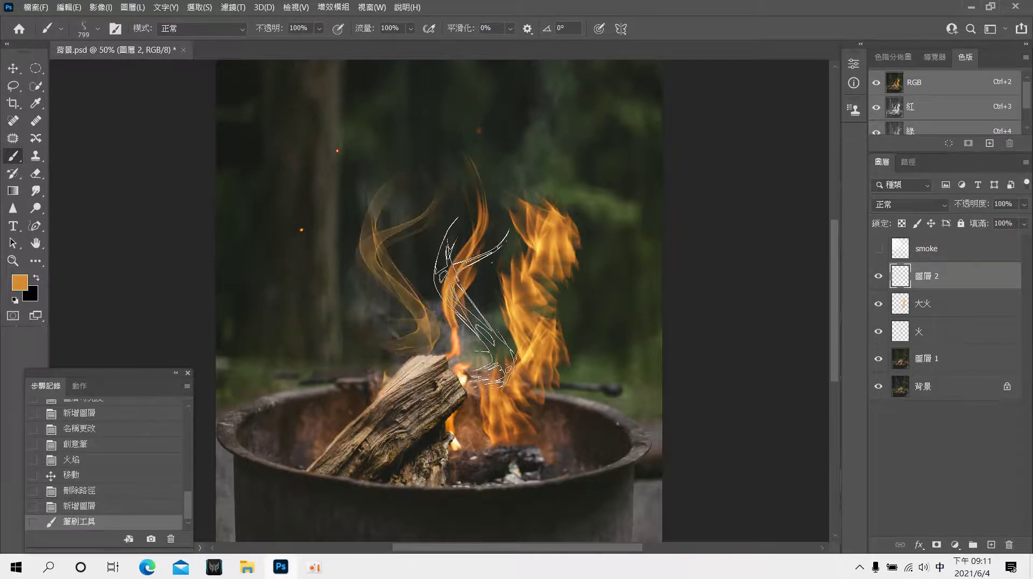
click(464, 288)
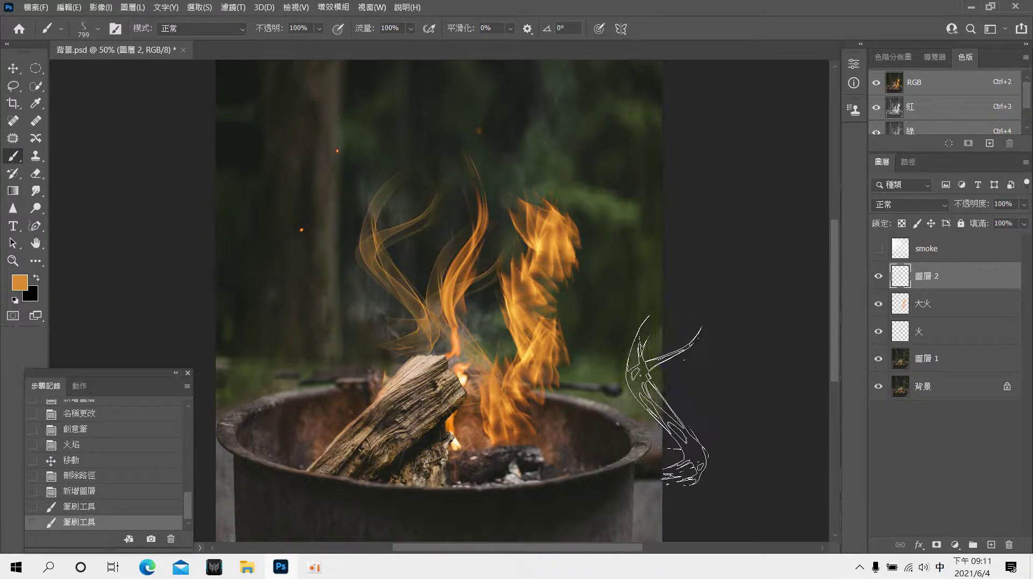
click(541, 376)
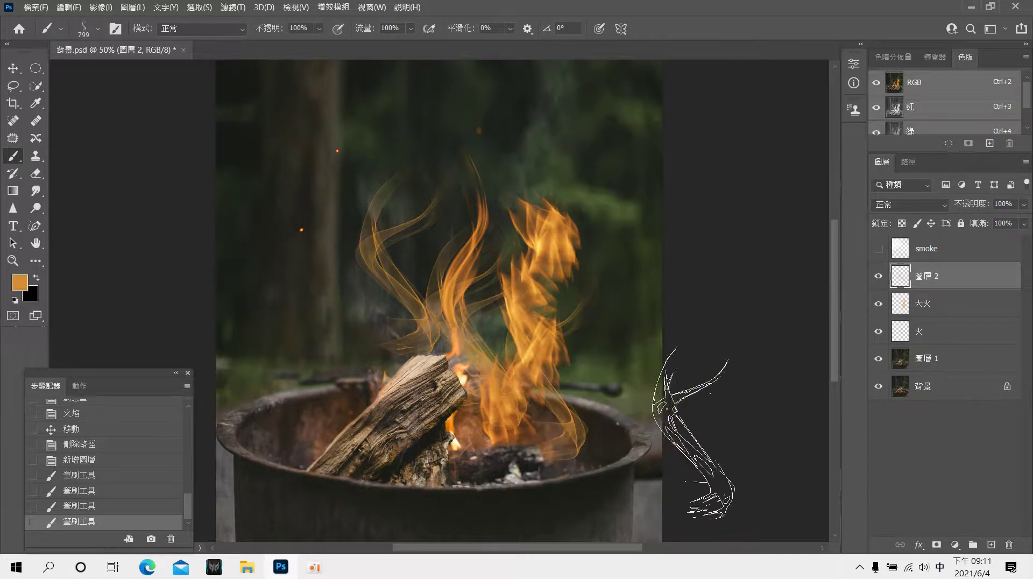
click(447, 349)
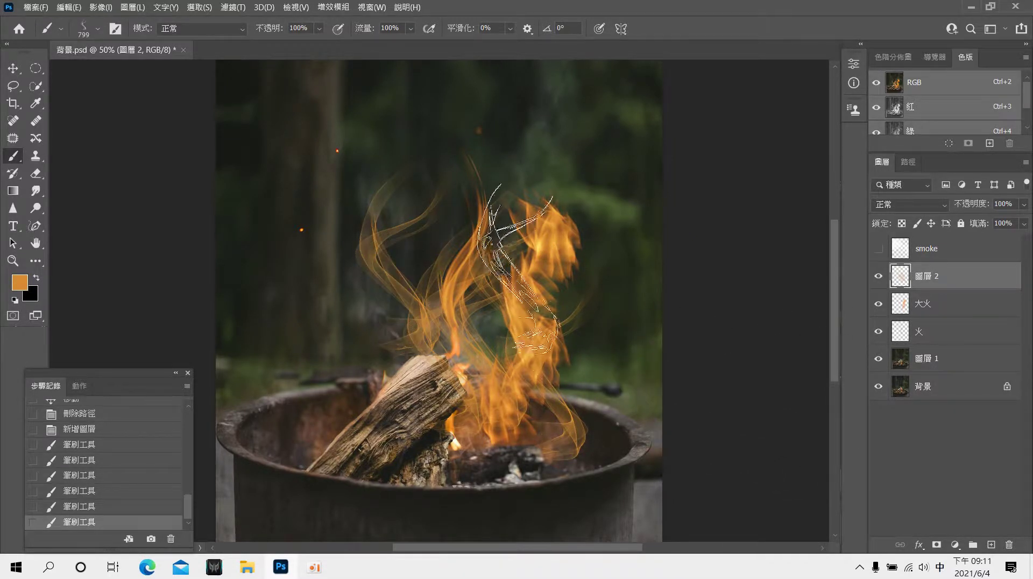
click(96, 31)
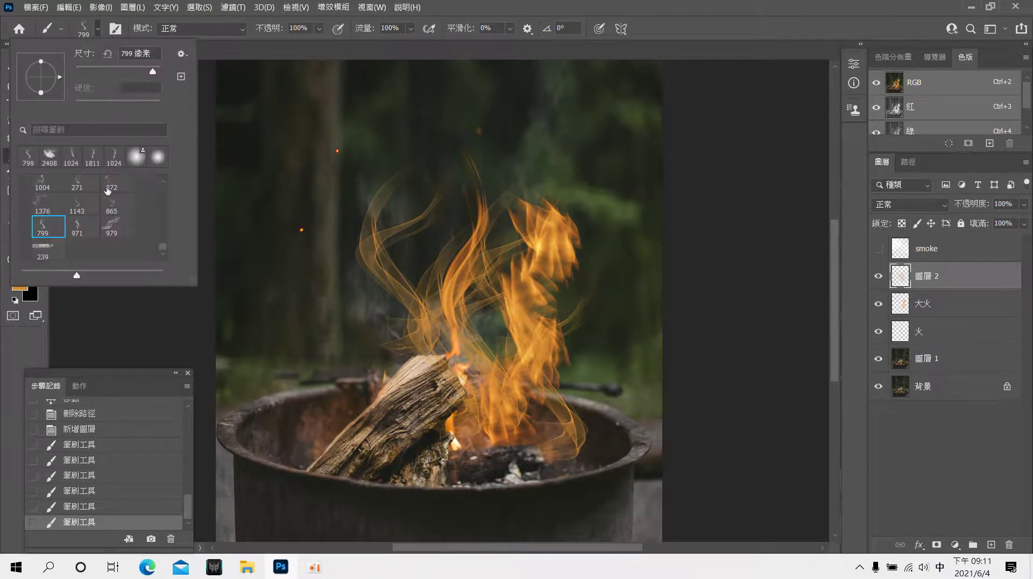
- Select the 979 flame brush and stamp a wisp reaching out to the fire's right
click(113, 226)
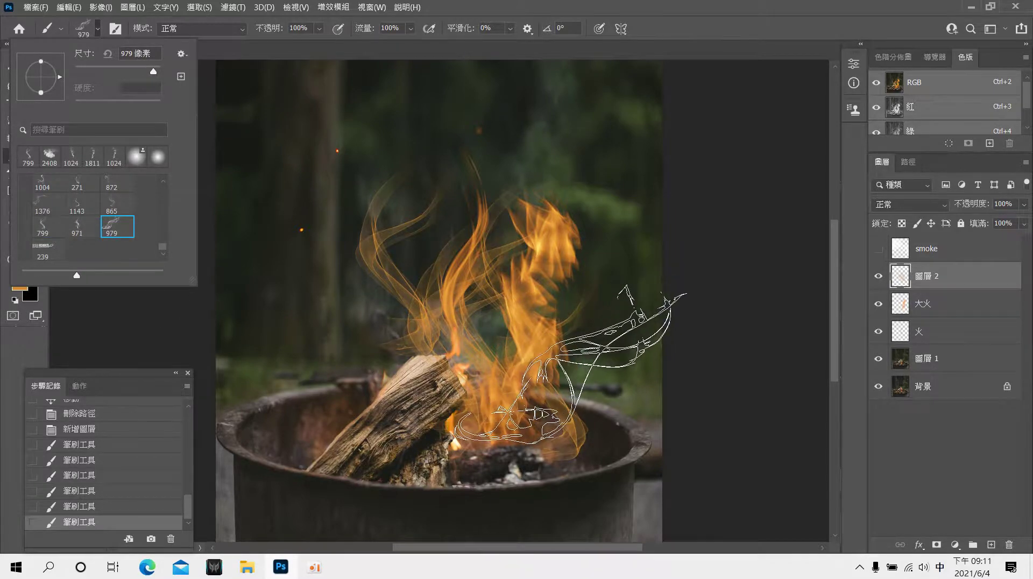
click(597, 349)
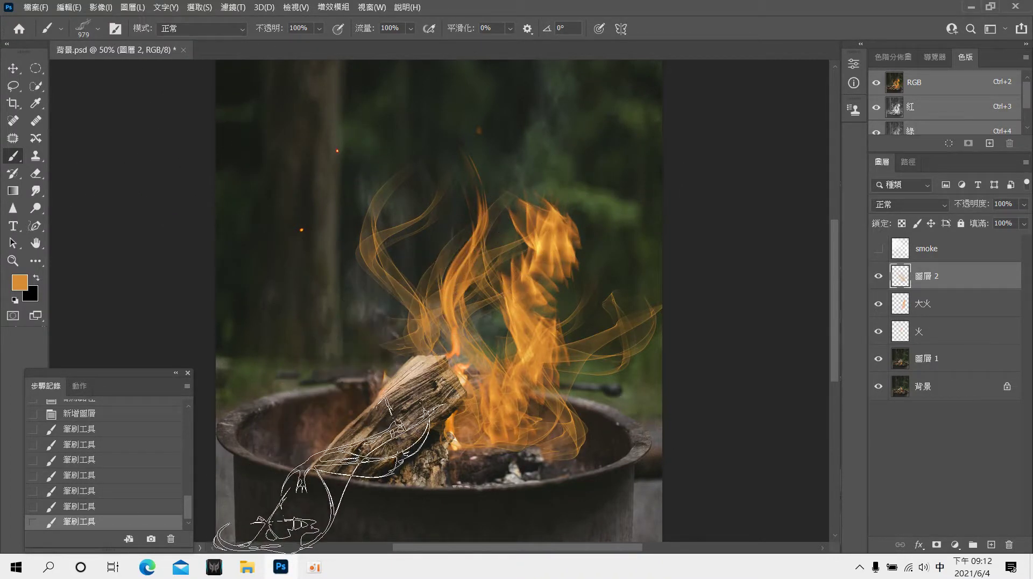
click(314, 568)
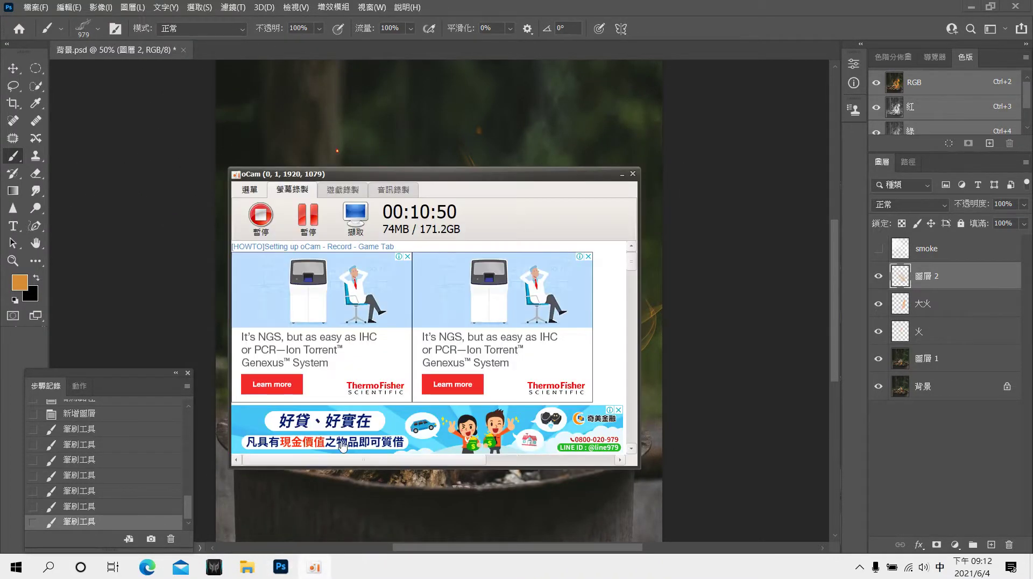